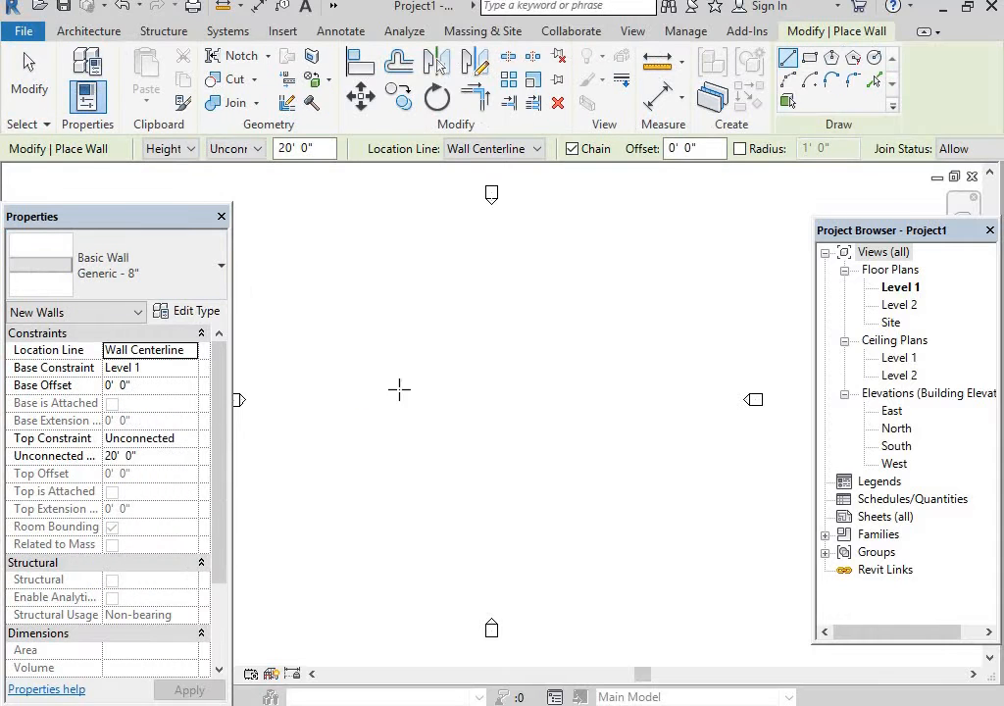
Draw a straight horizontal Generic - 8" wall on Level 1 with its height constrained up to Level 2.
click(253, 150)
click(230, 174)
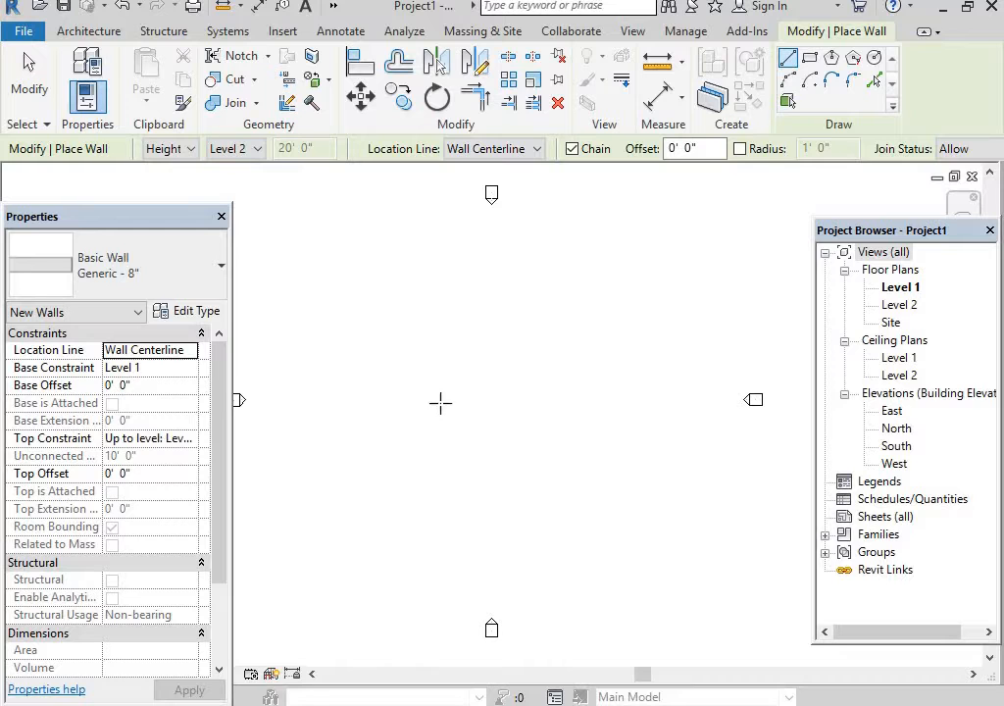
click(527, 401)
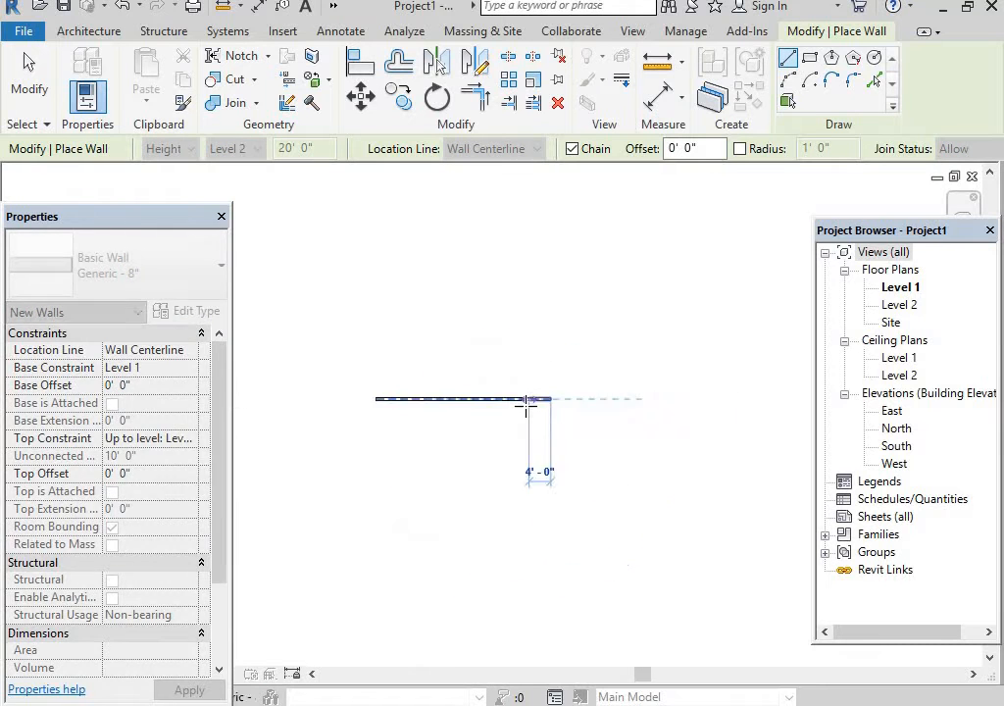
scroll(529, 403, up, 2)
key(Escape)
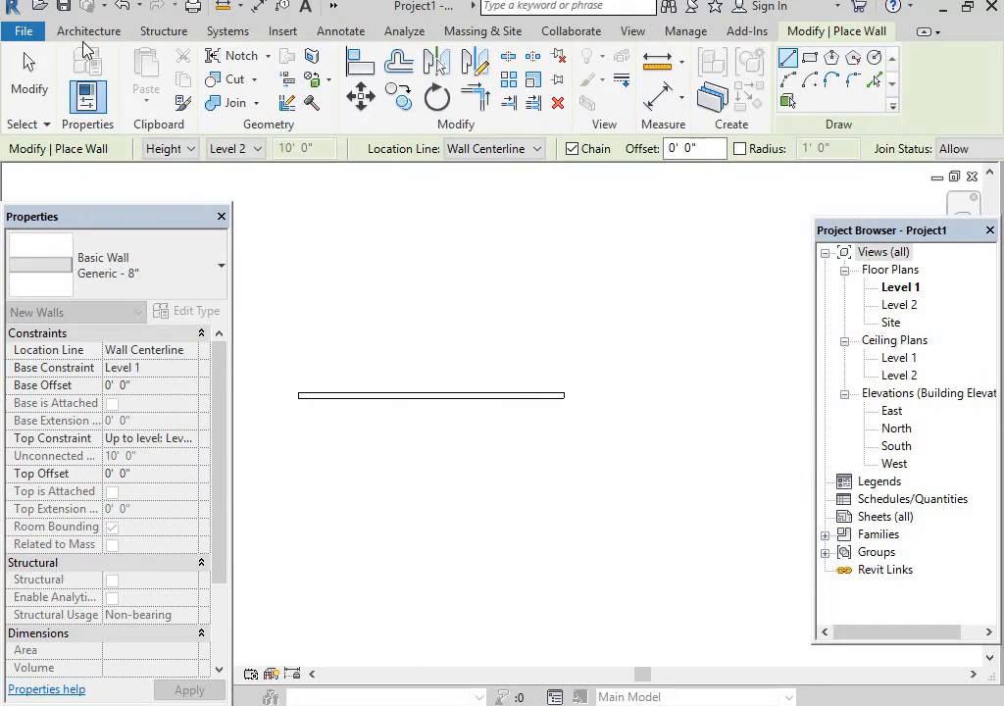
Create a new family from the Metric Window.rft template.
click(17, 33)
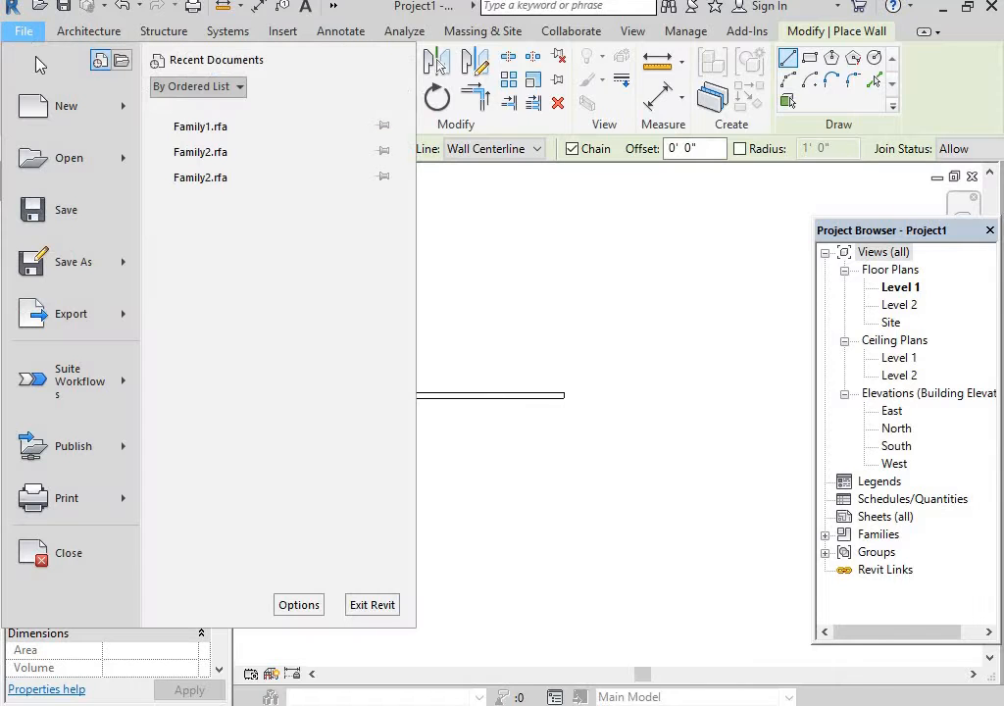
mouse_move(127, 125)
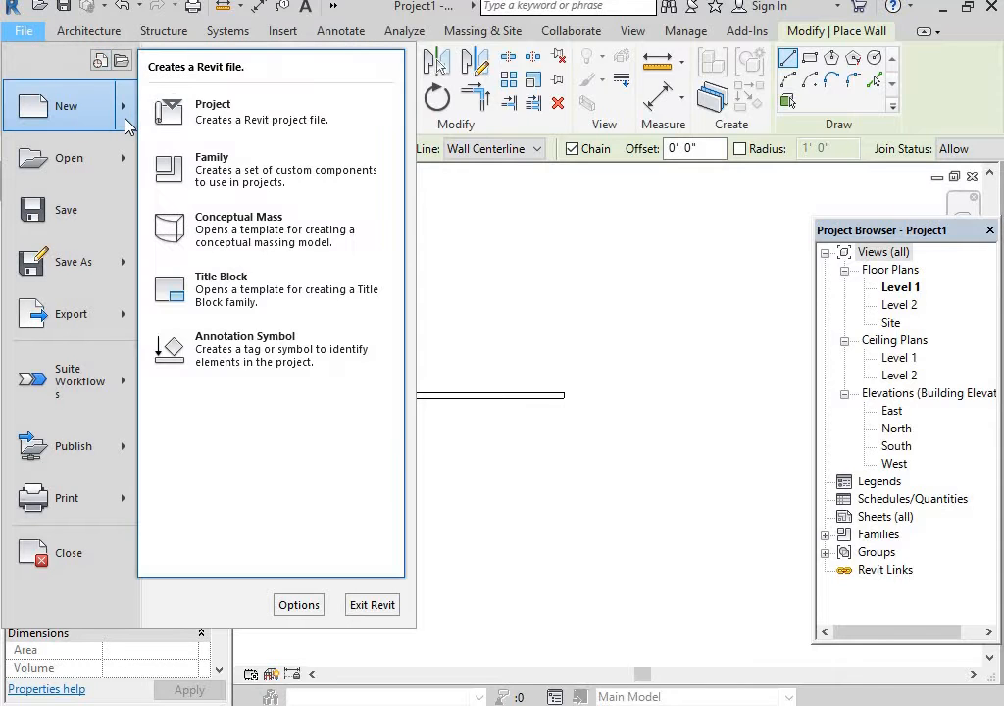
click(218, 171)
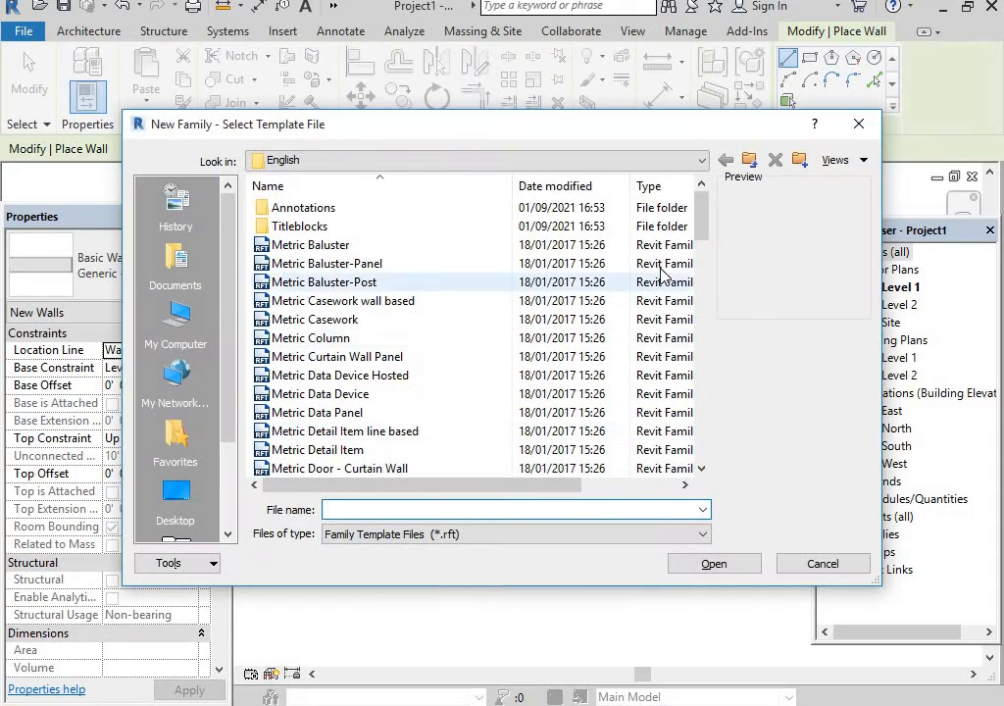
drag(702, 211, 706, 450)
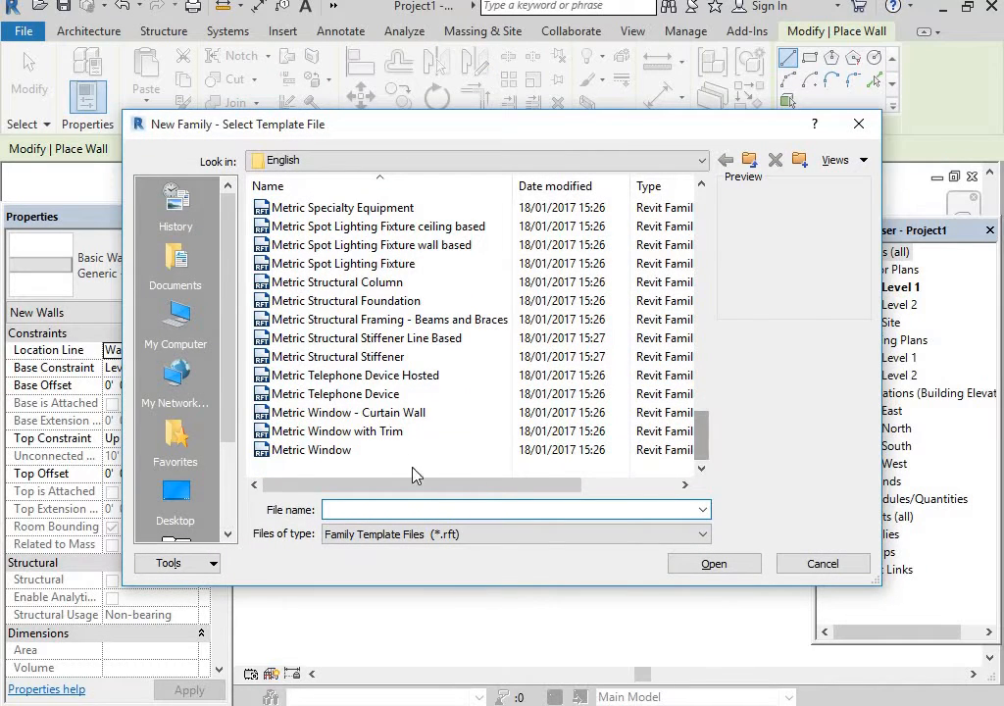
click(339, 452)
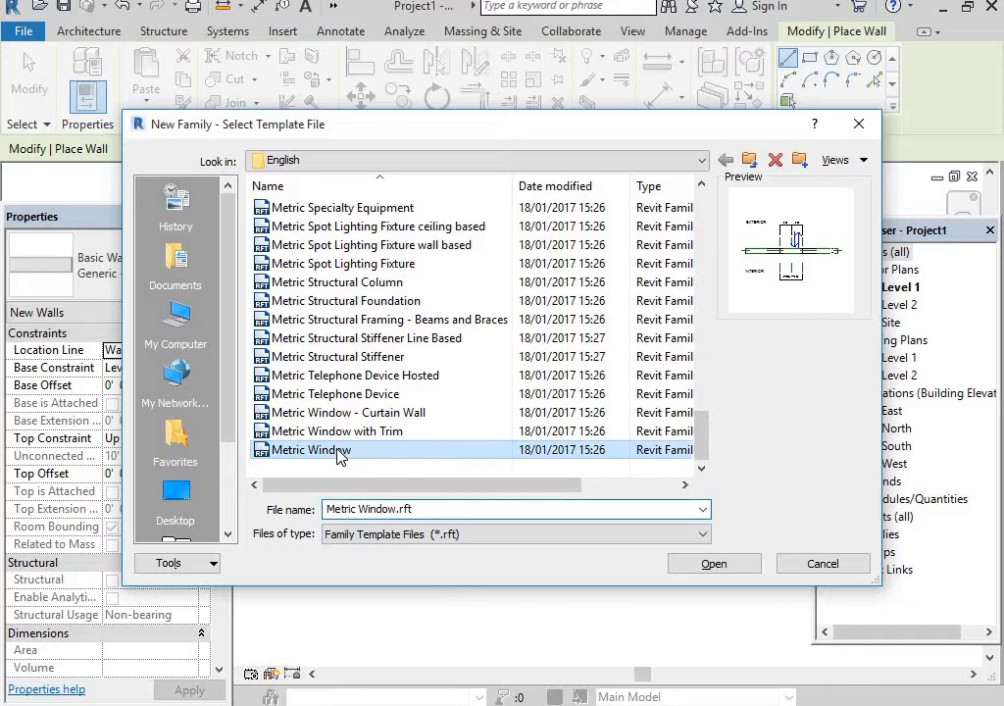
click(692, 563)
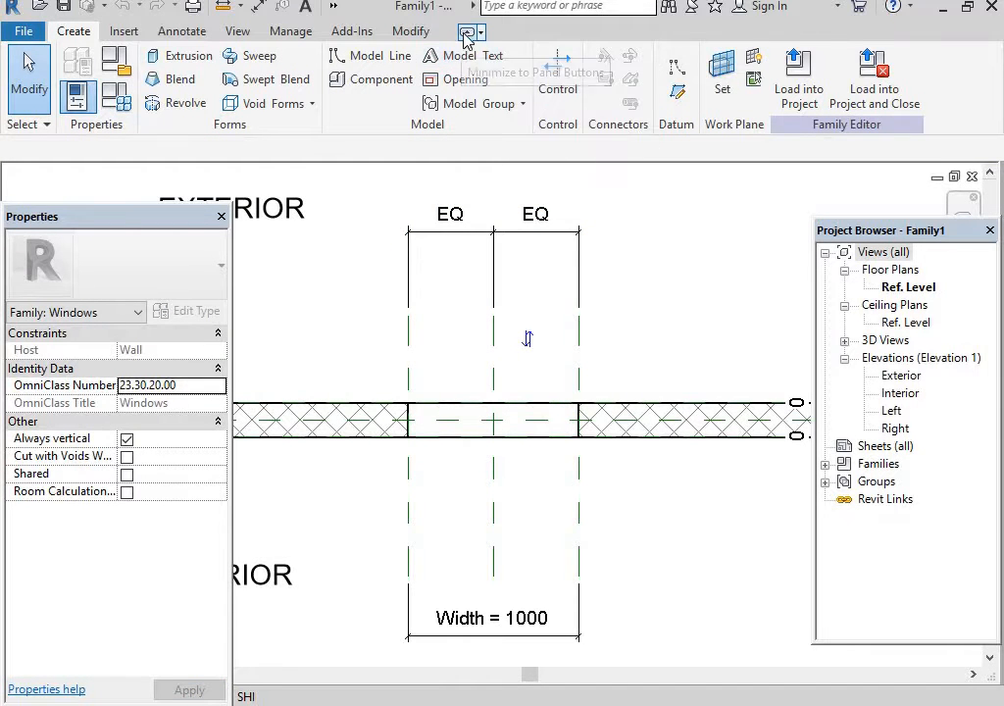
Open the default 3D view of the window family and orient it to the front.
click(467, 31)
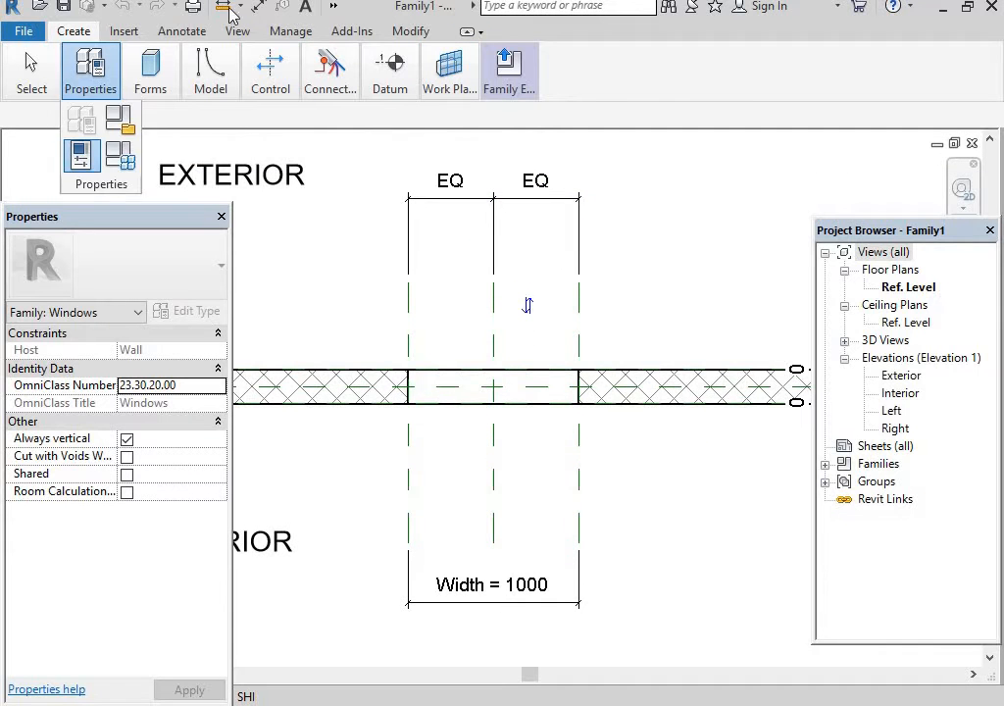
click(333, 7)
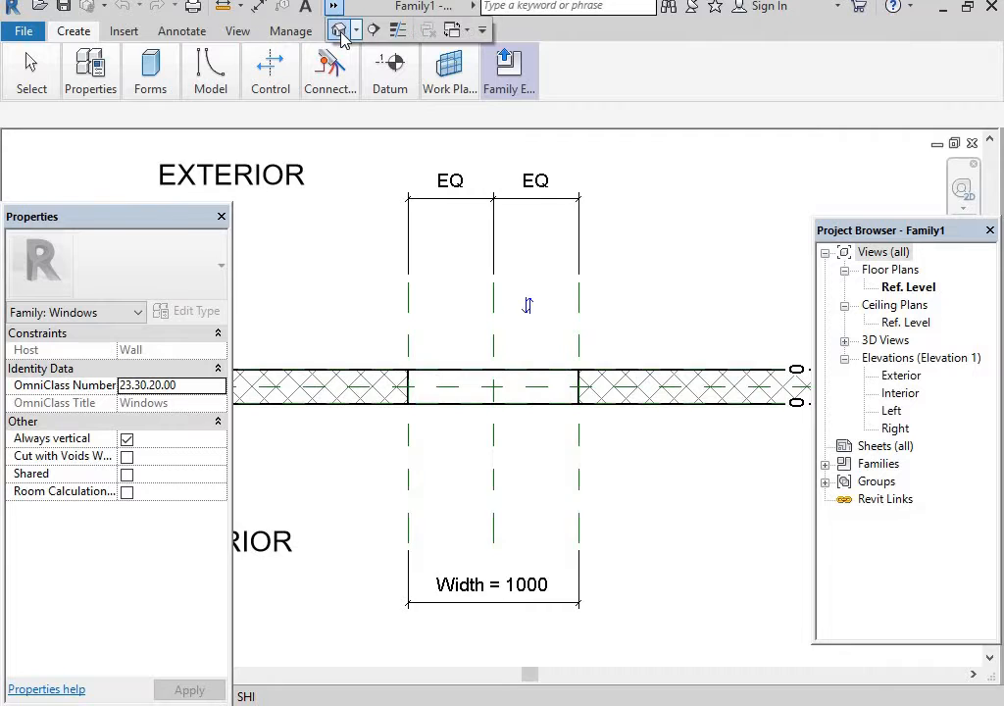
click(339, 30)
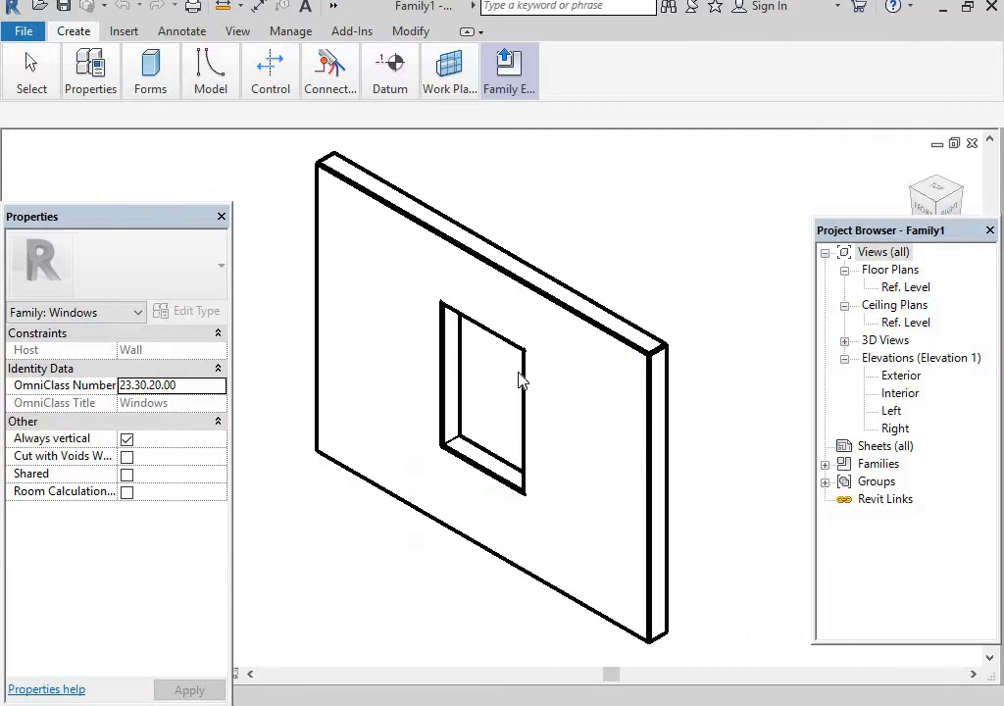
click(922, 208)
mouse_move(148, 86)
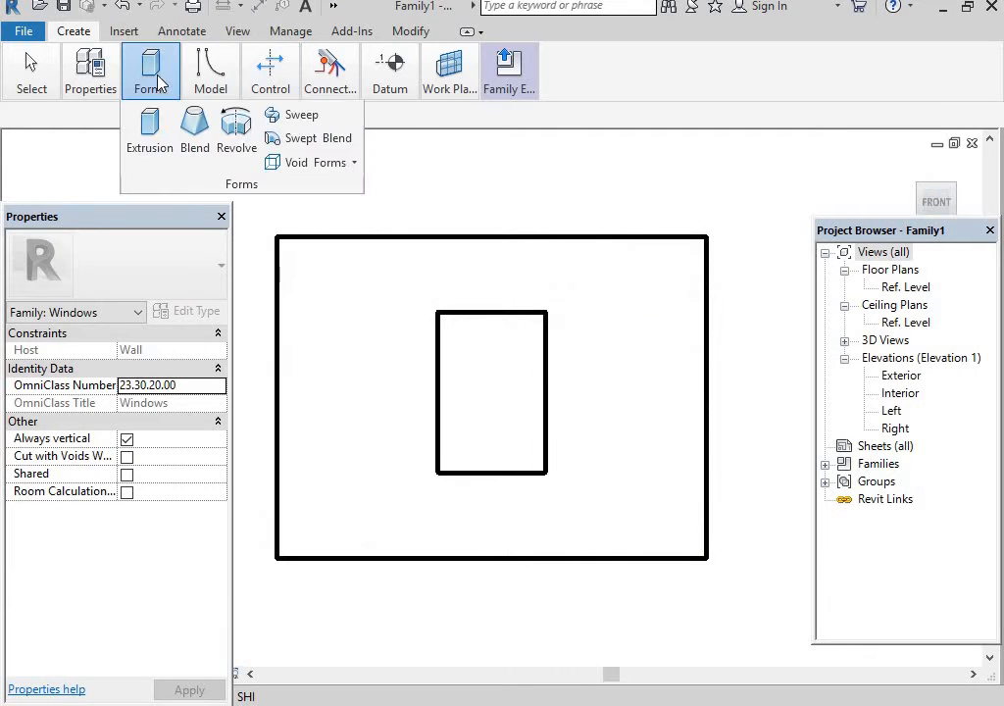
click(147, 128)
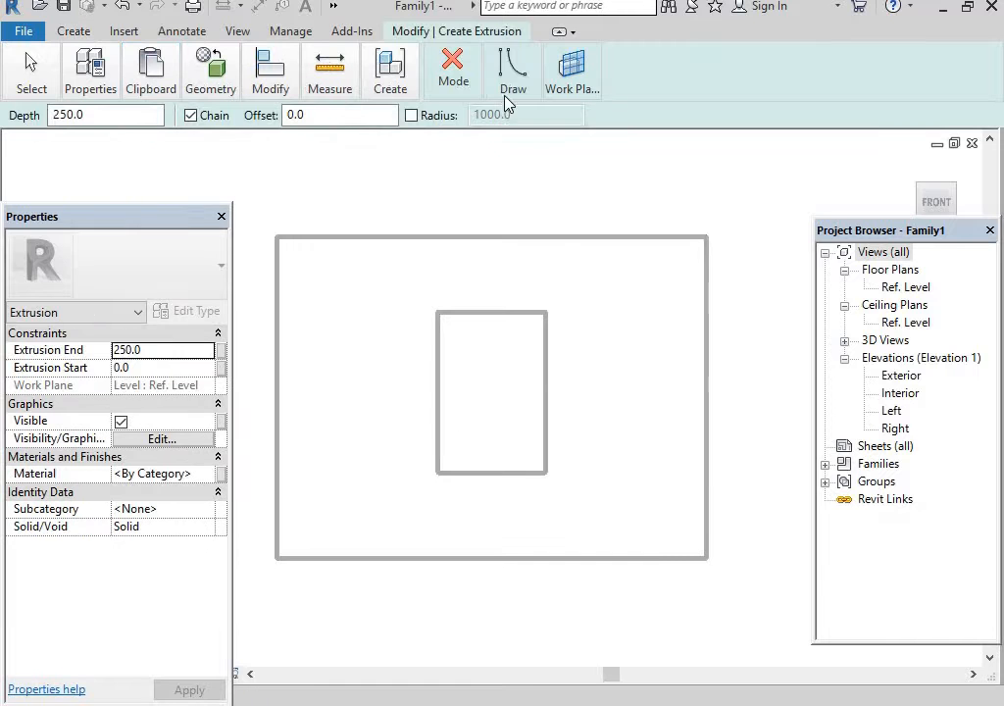
mouse_move(588, 87)
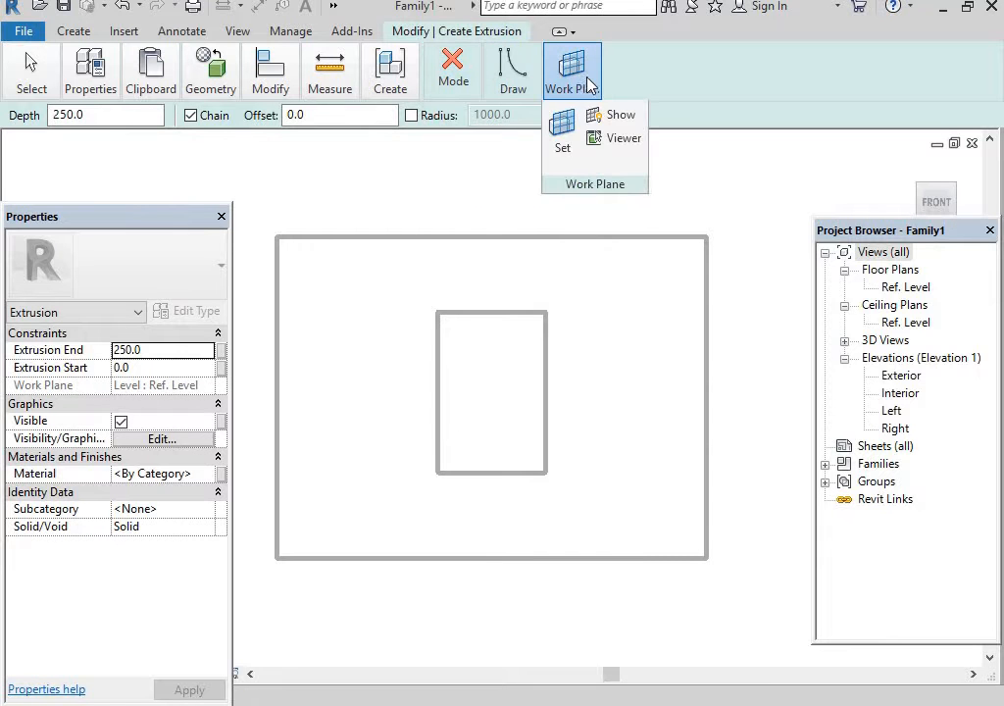
click(572, 125)
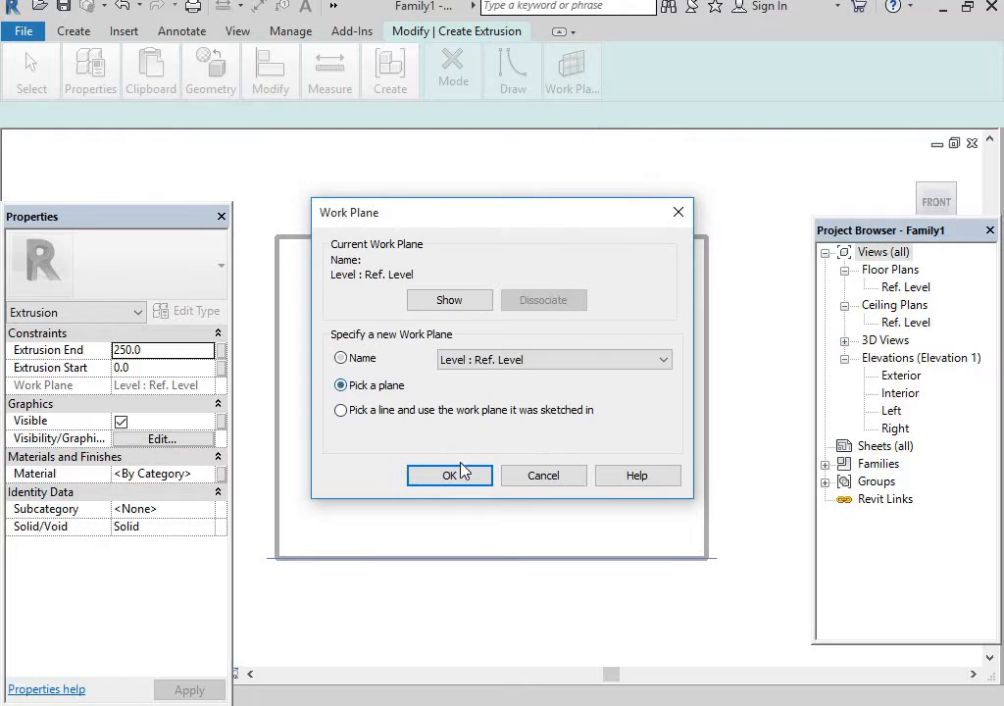
click(449, 475)
click(336, 237)
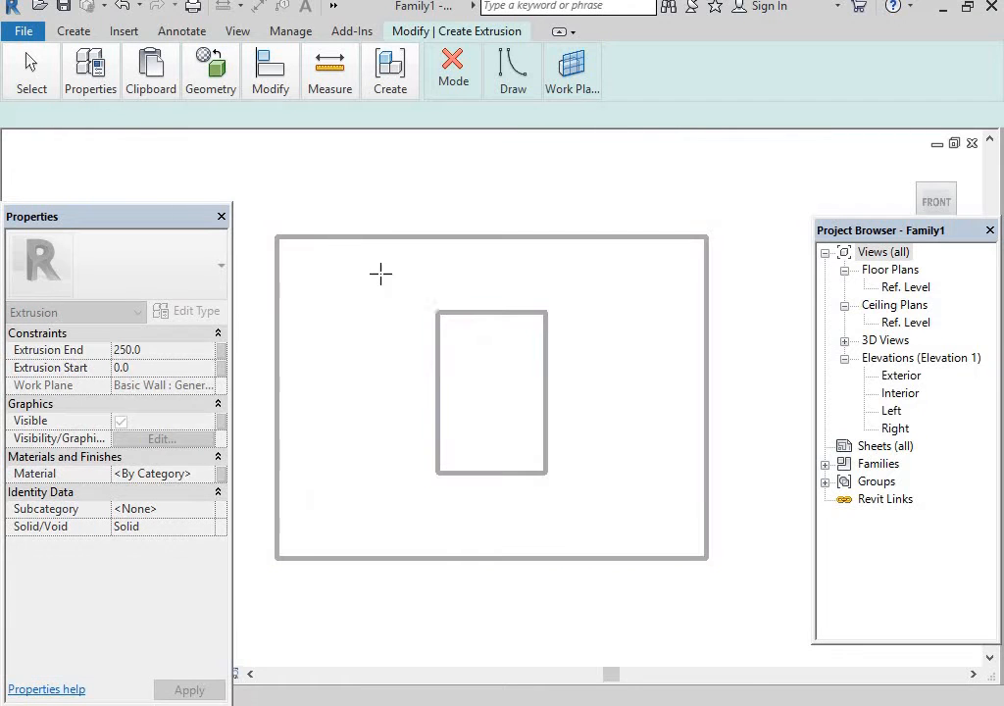
mouse_move(522, 91)
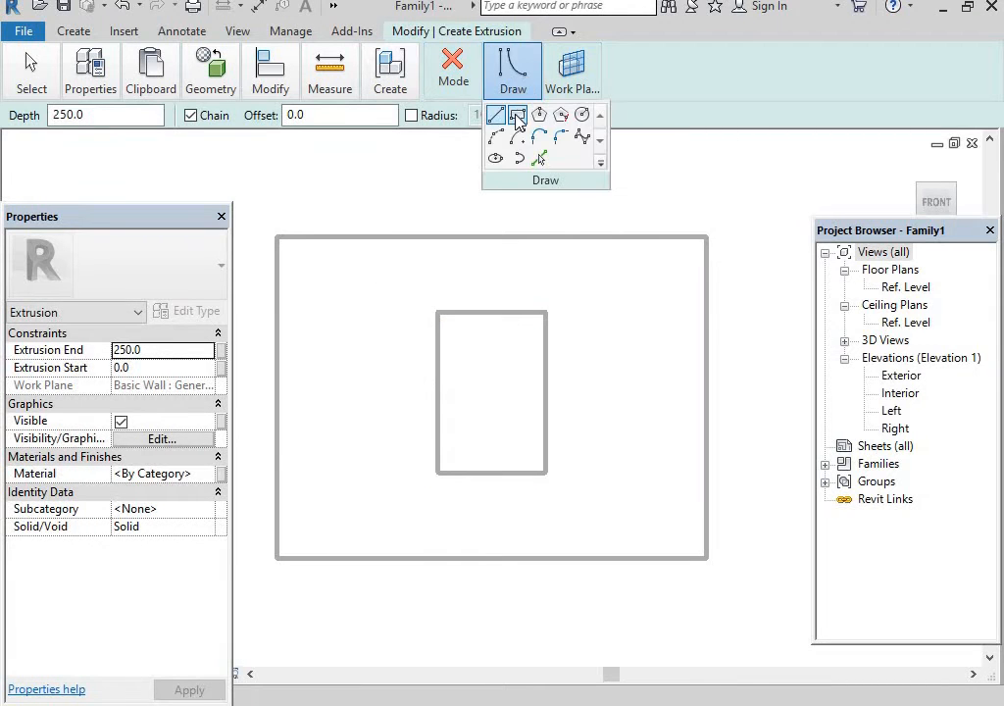
click(537, 156)
scroll(481, 392, up, 3)
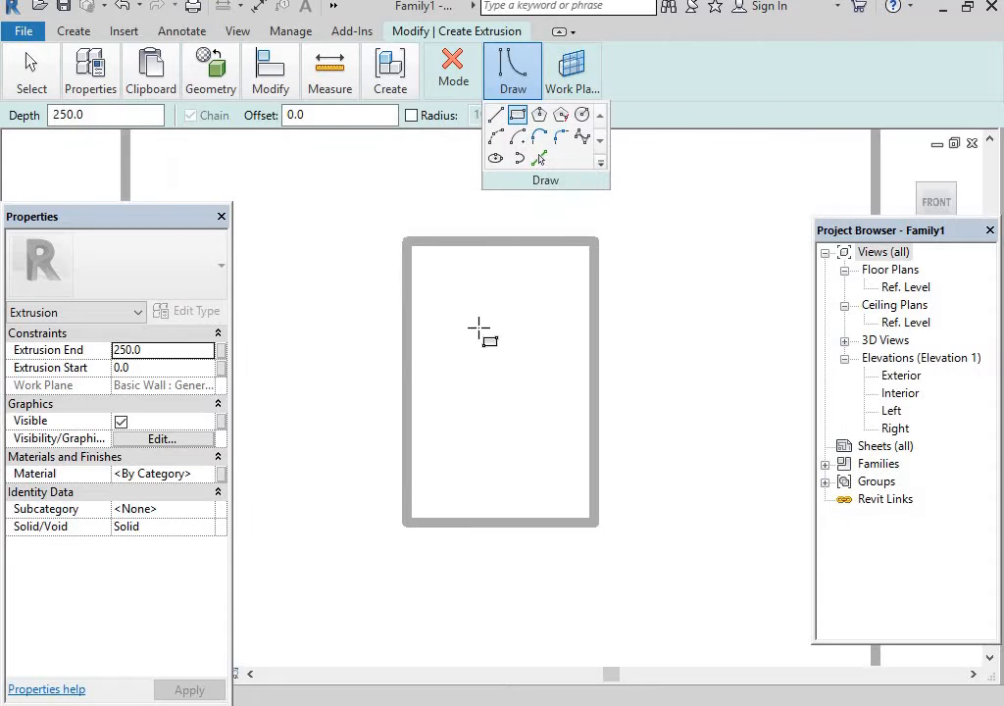
click(407, 240)
click(595, 521)
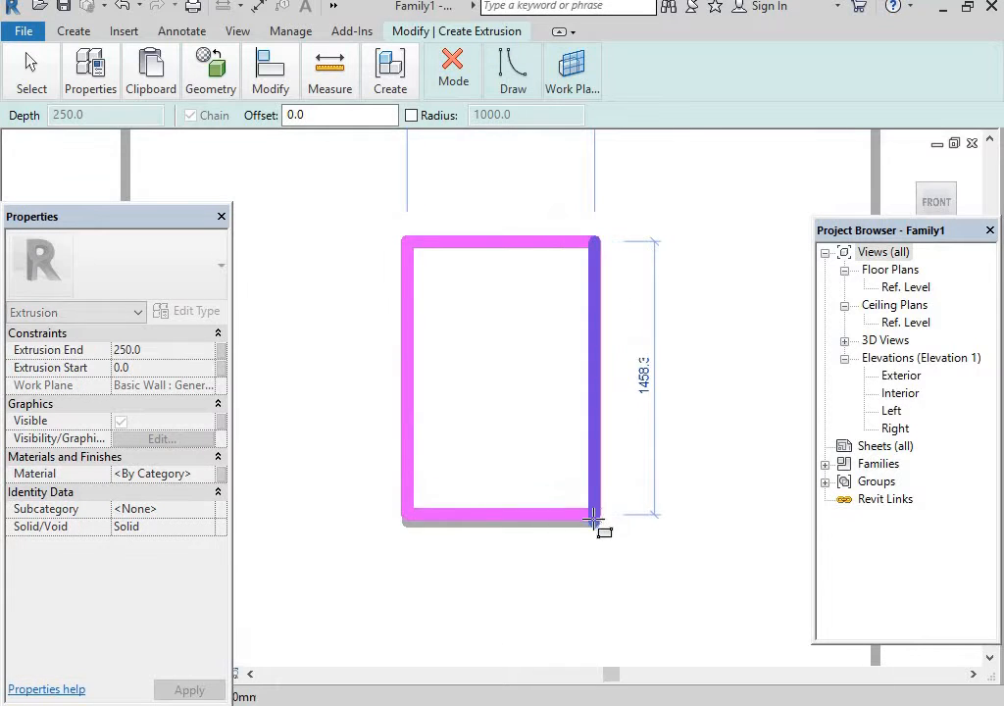
mouse_move(519, 91)
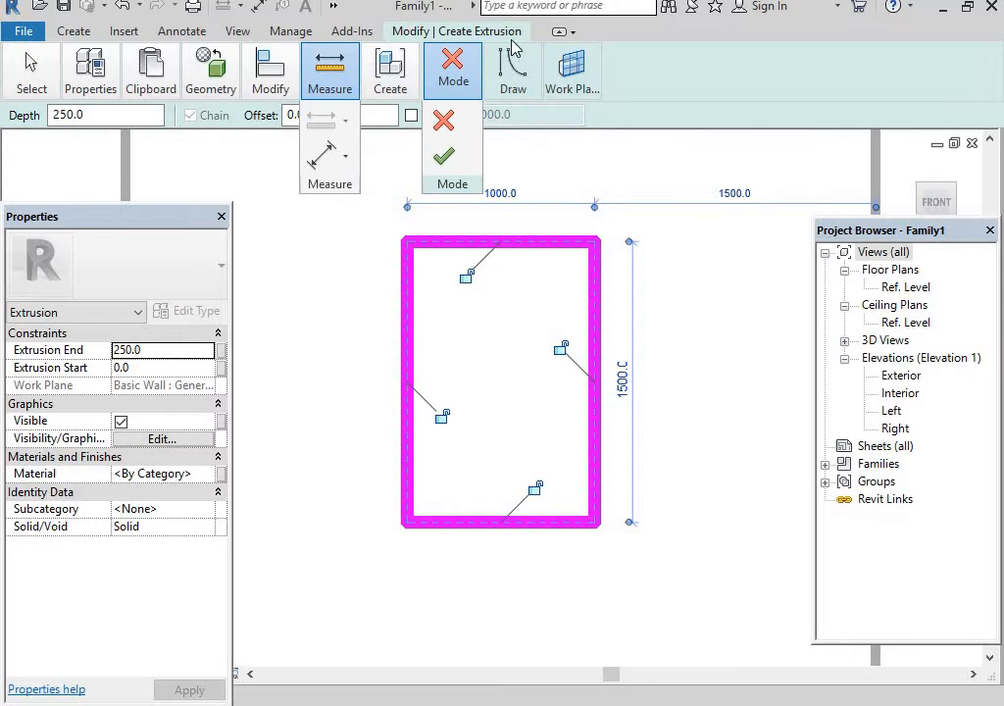
click(558, 34)
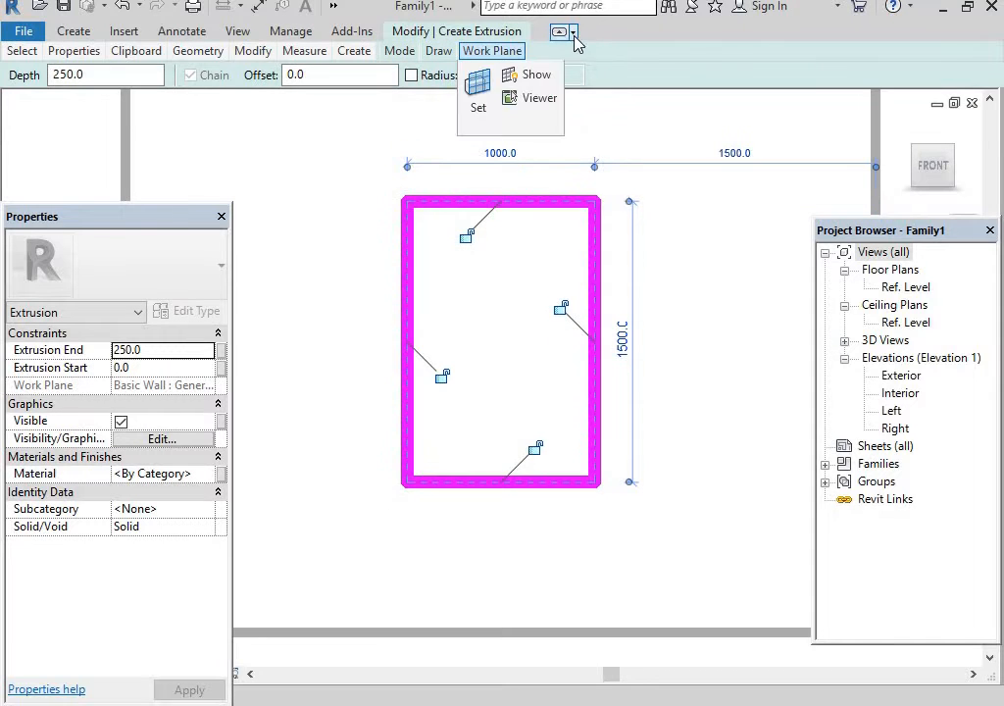
click(559, 35)
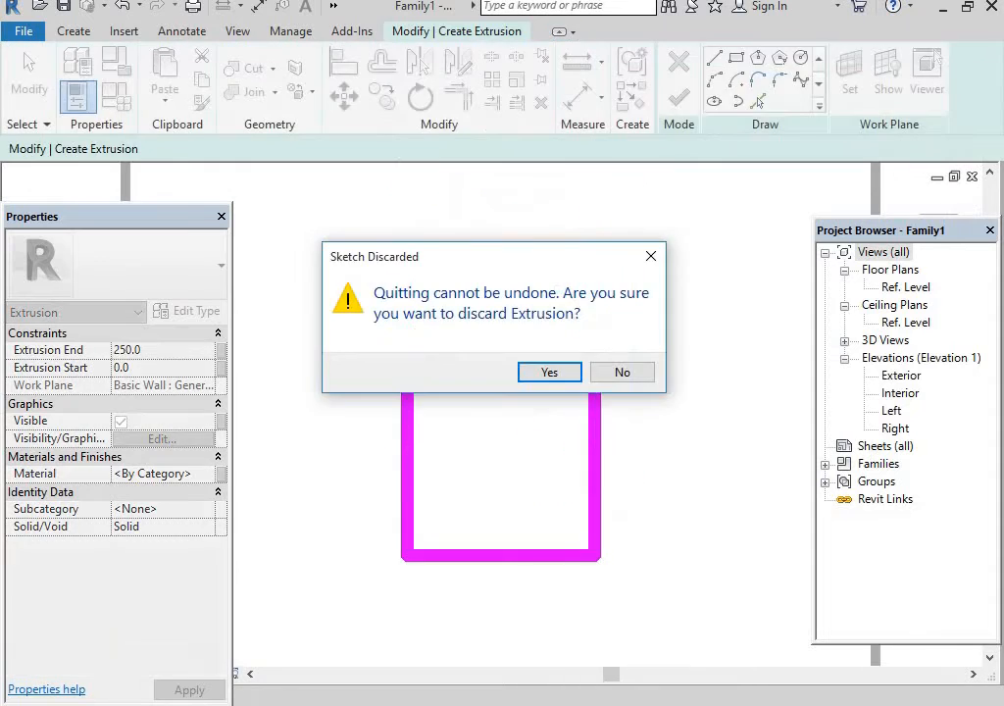
key(Return)
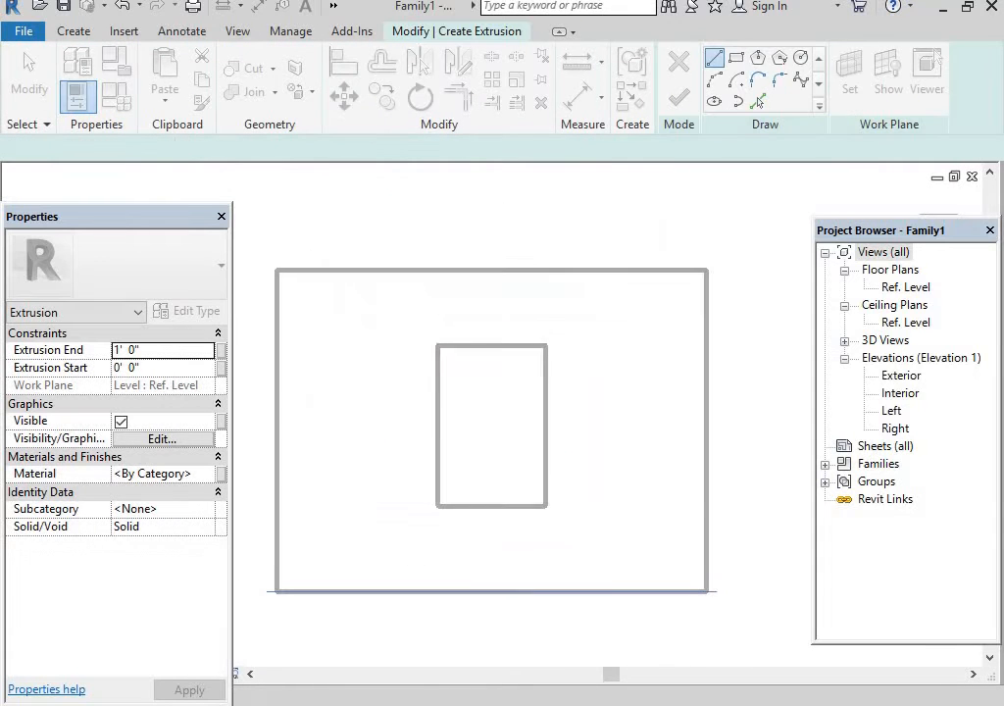
Set the extrusion's work plane by picking the front face of the wall.
click(849, 74)
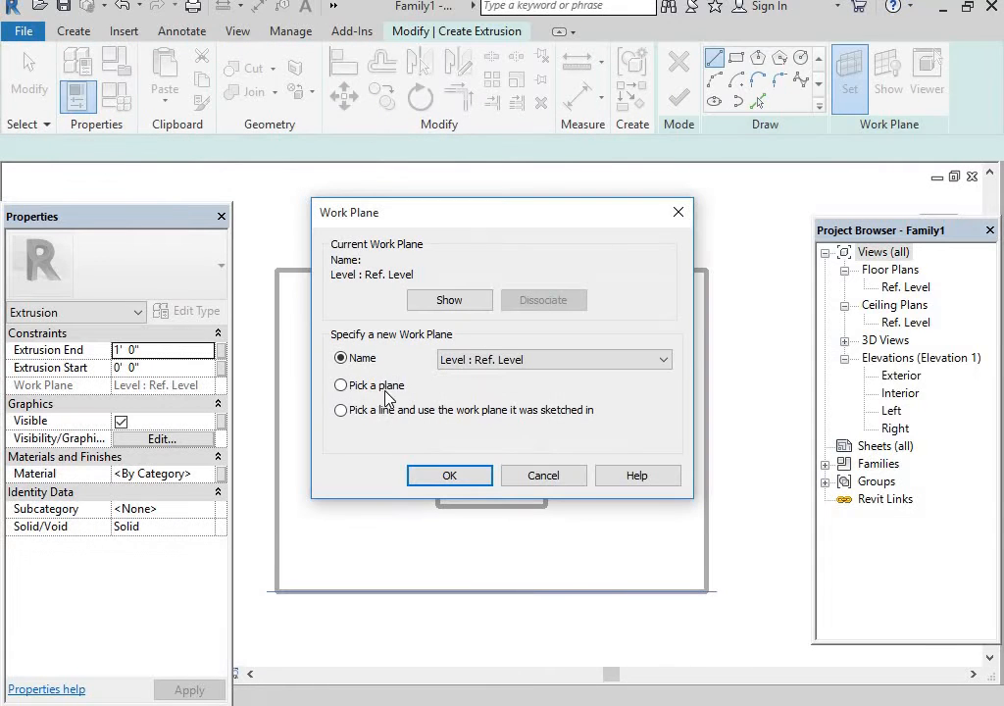
click(446, 476)
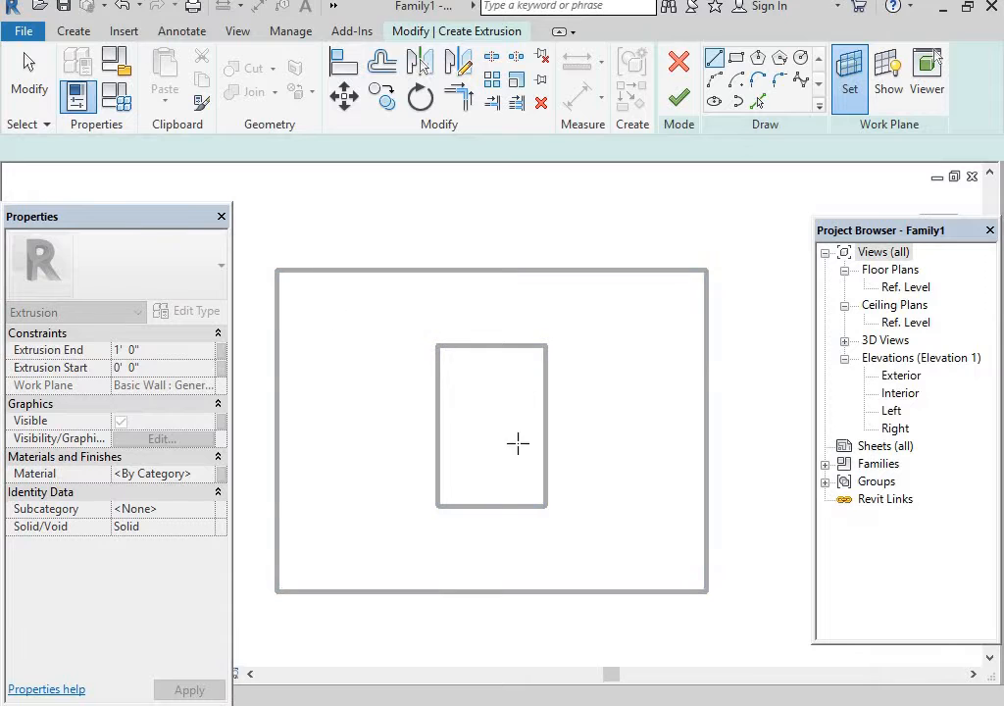
click(557, 389)
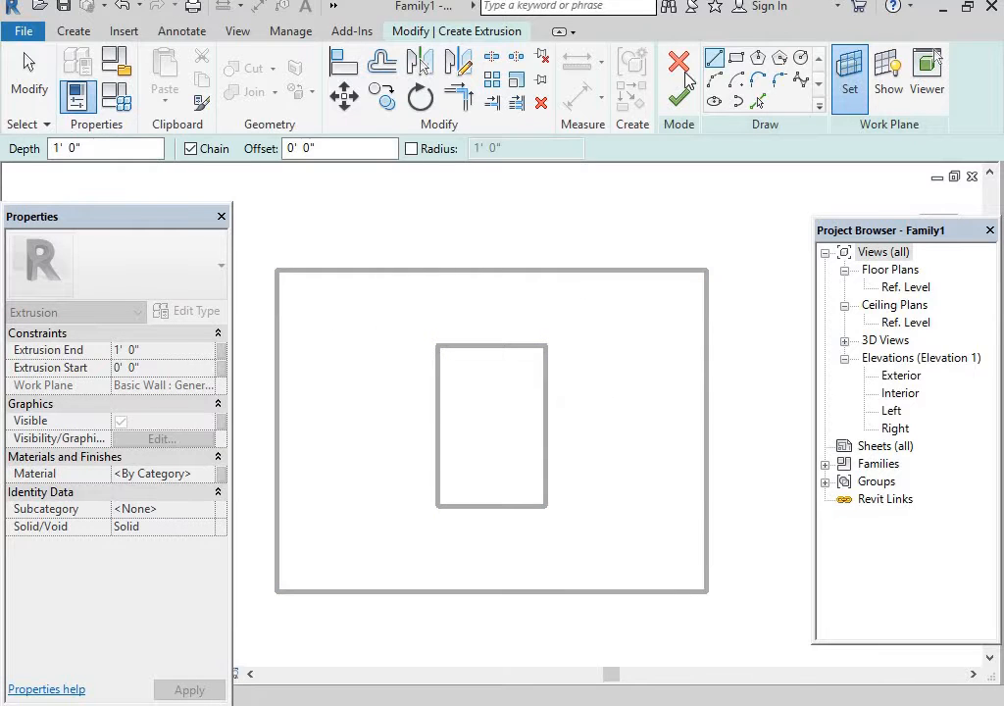
Sketch a rectangle for the extrusion between opposite corners of the window opening.
click(735, 57)
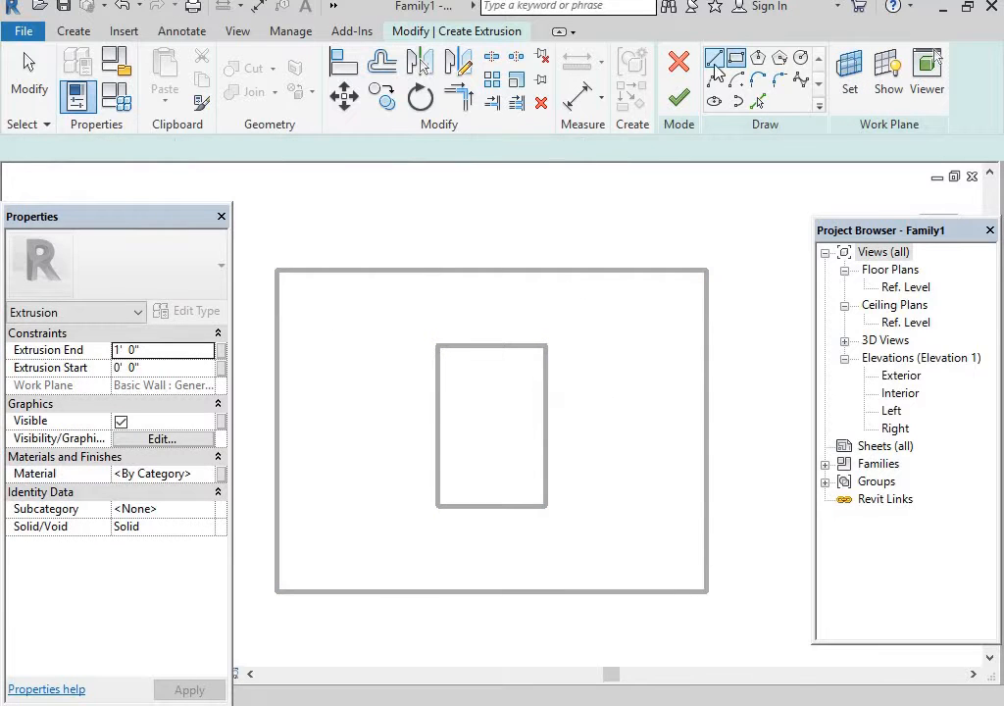
click(437, 345)
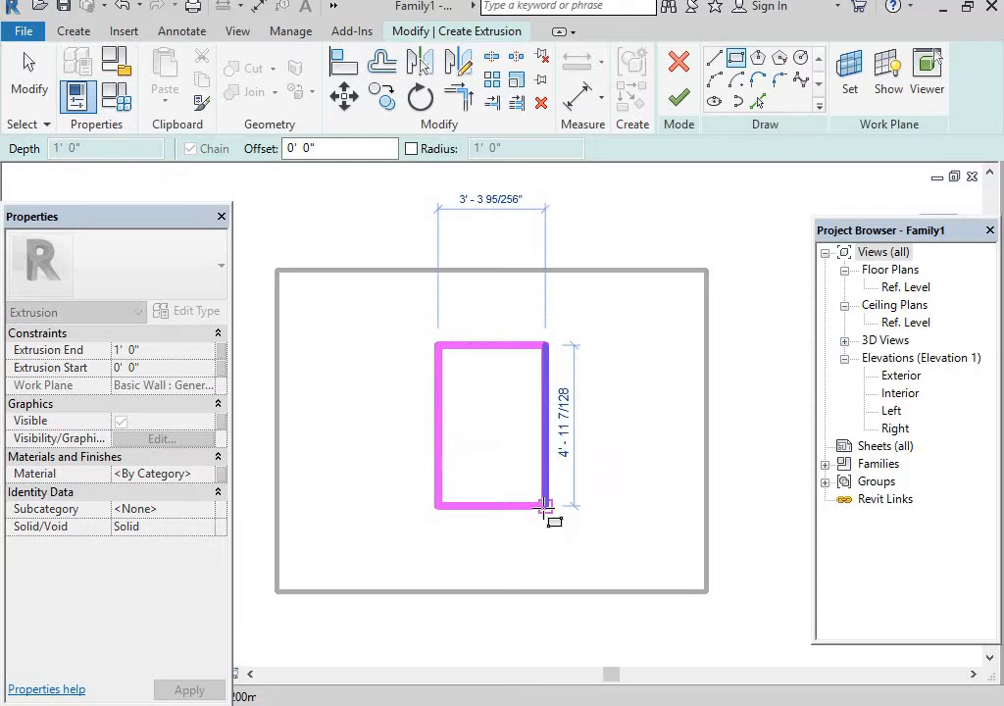
click(545, 505)
Offset copies of the rectangle's four edges 2 inches inward to form the window frame's inner boundary.
scroll(476, 406, up, 2)
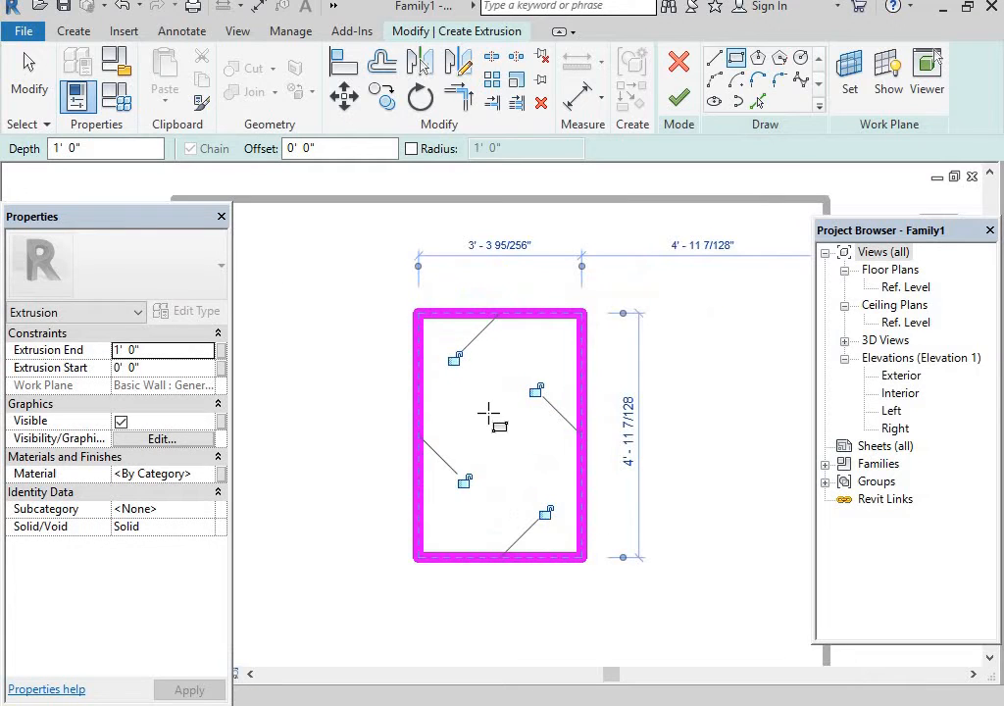
middle_drag(502, 427, 514, 368)
click(388, 74)
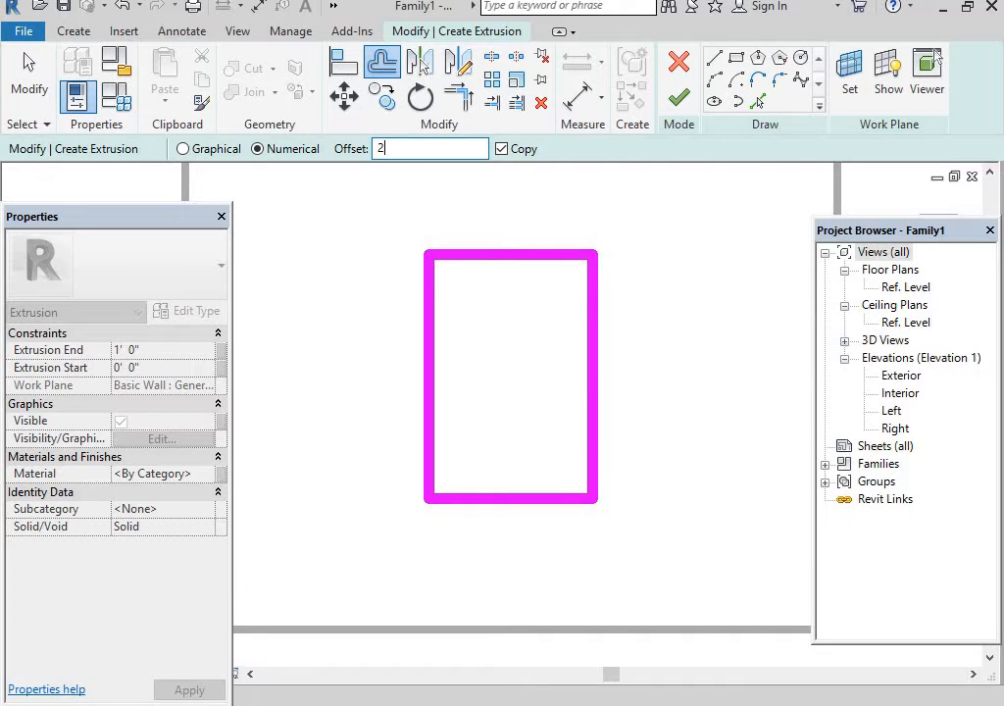
key(Return)
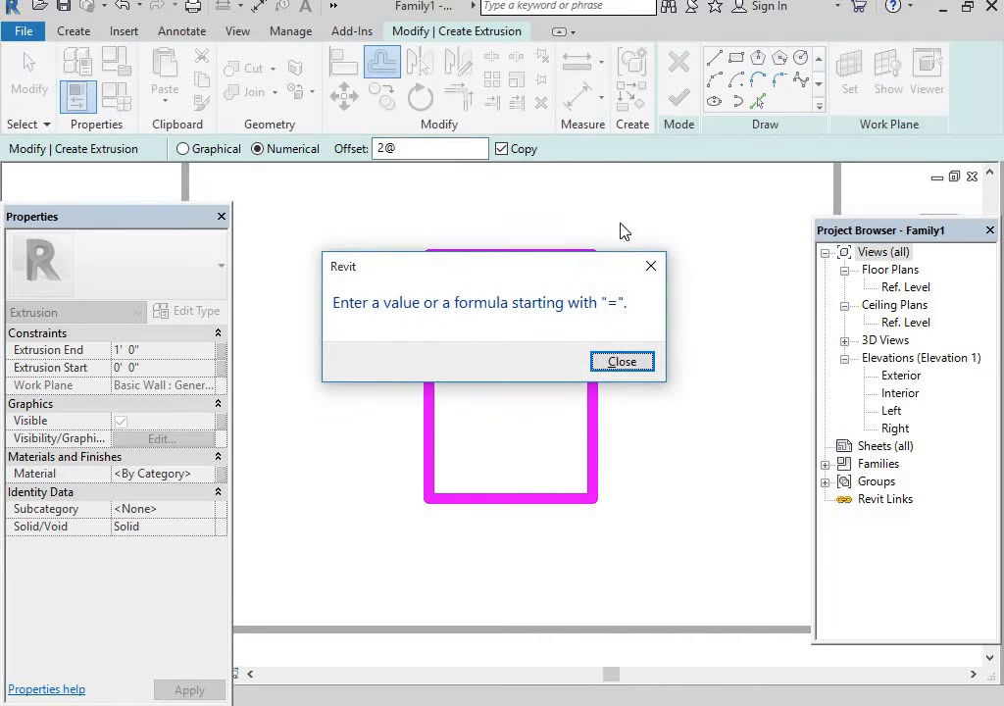
click(659, 278)
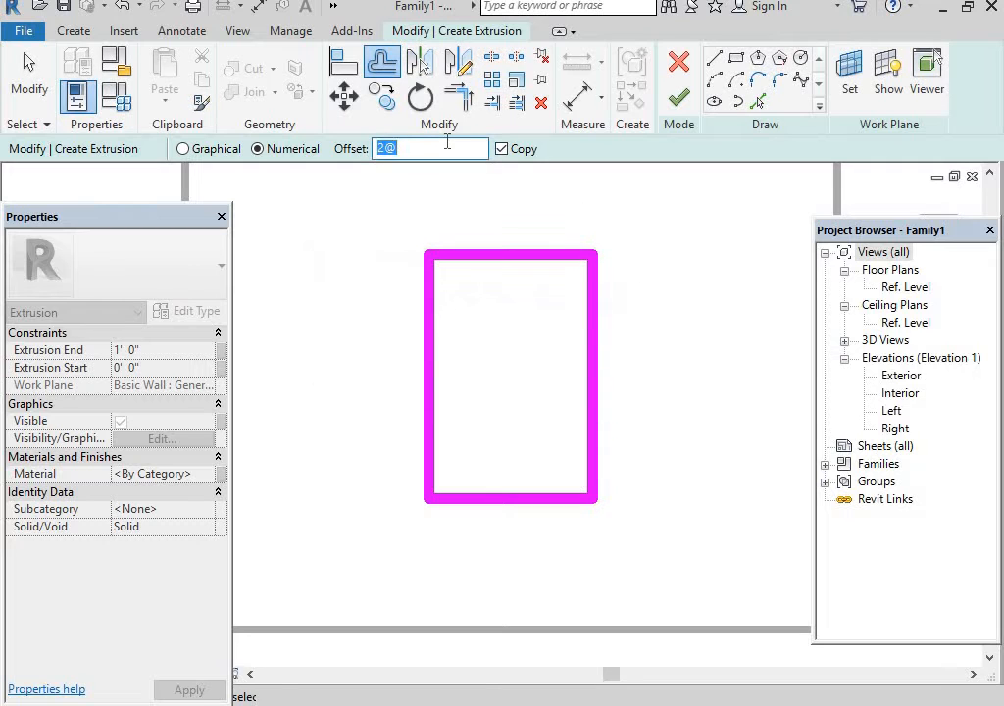
click(531, 266)
click(439, 304)
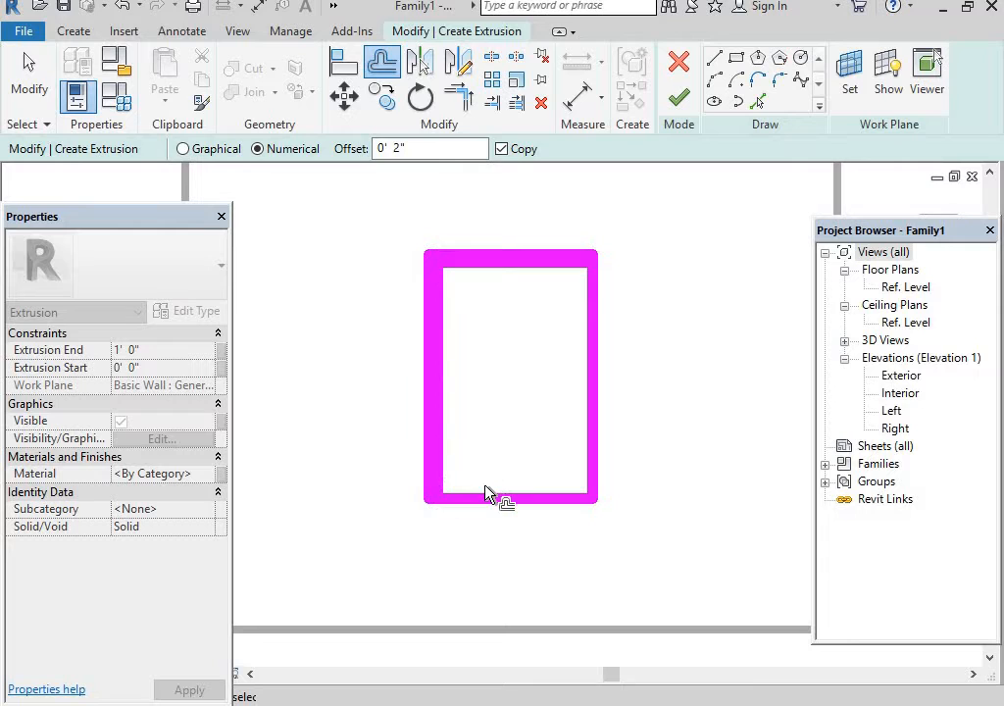
click(511, 497)
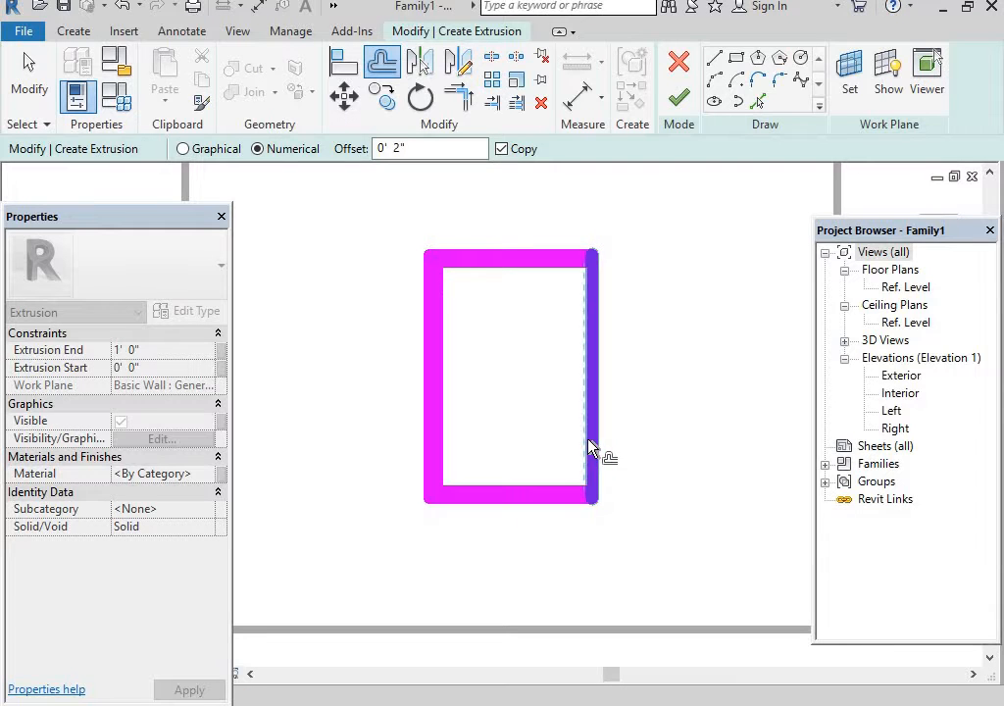
click(594, 448)
Trim the four inner offset lines to each other so they form a closed inner rectangle with clean corners.
click(469, 96)
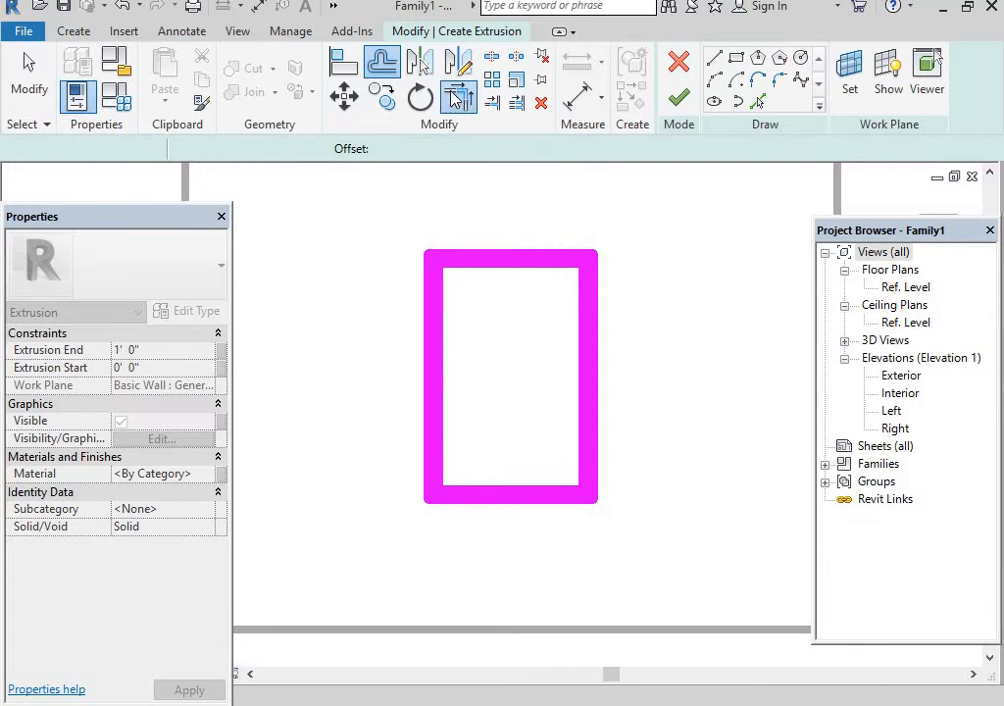
scroll(451, 304, up, 3)
click(441, 267)
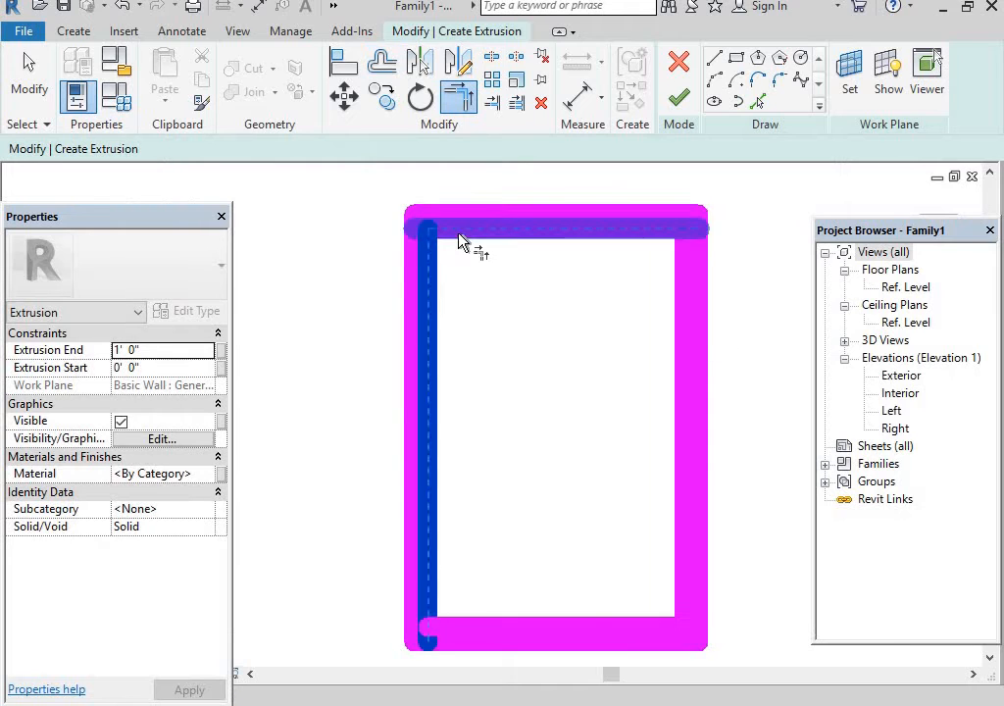
click(607, 242)
click(617, 240)
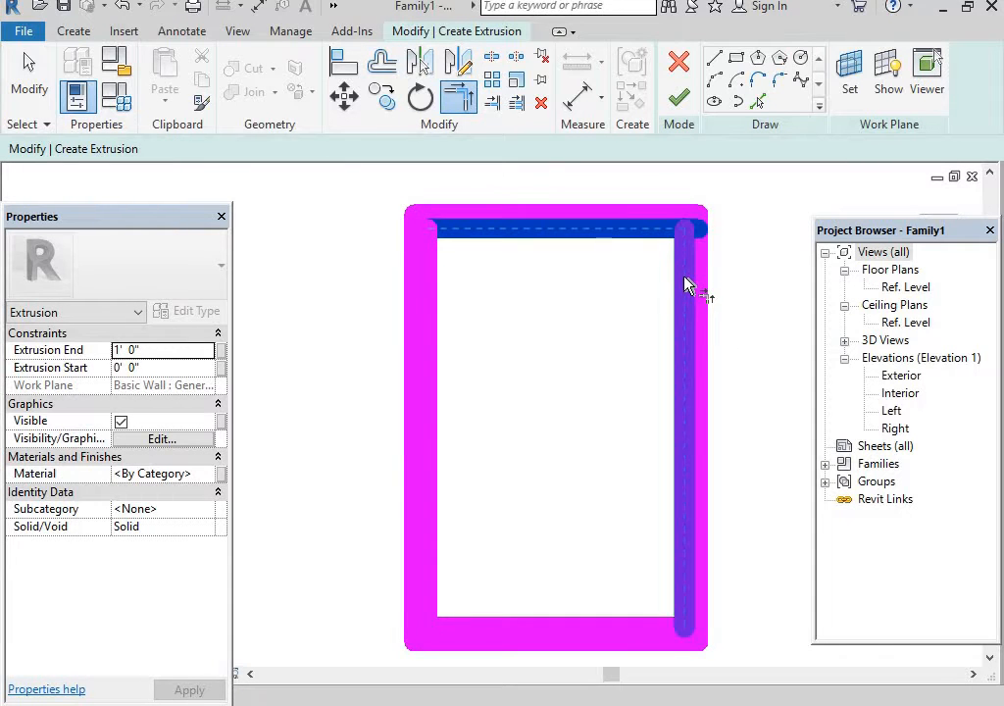
click(685, 277)
middle_drag(689, 272, 693, 172)
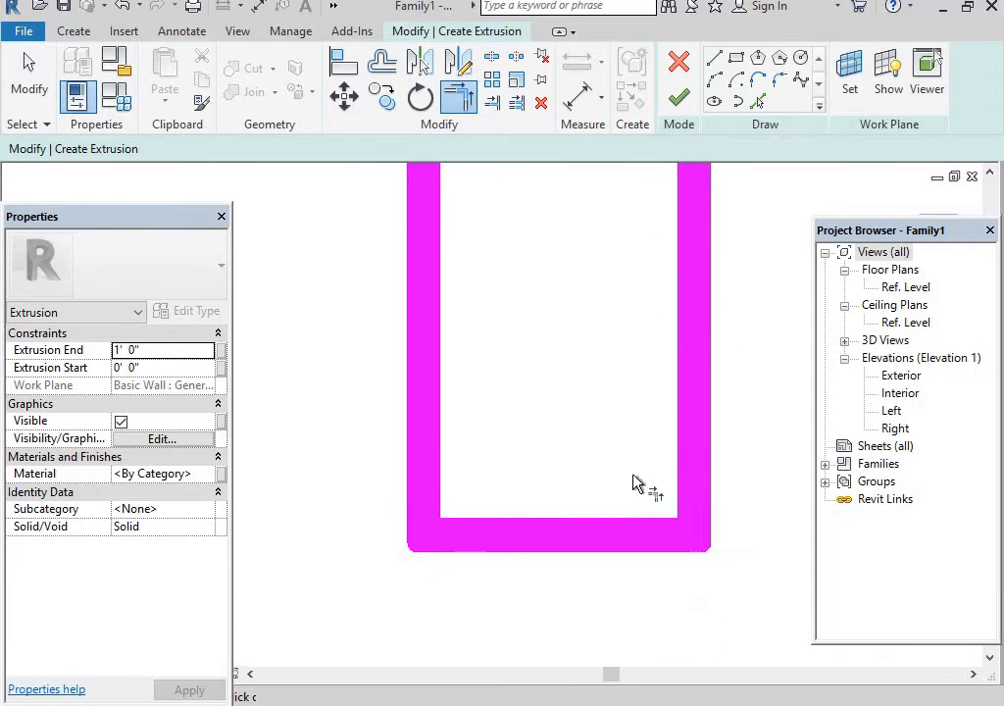
click(690, 511)
click(652, 531)
click(441, 461)
click(488, 519)
scroll(530, 453, down, 1)
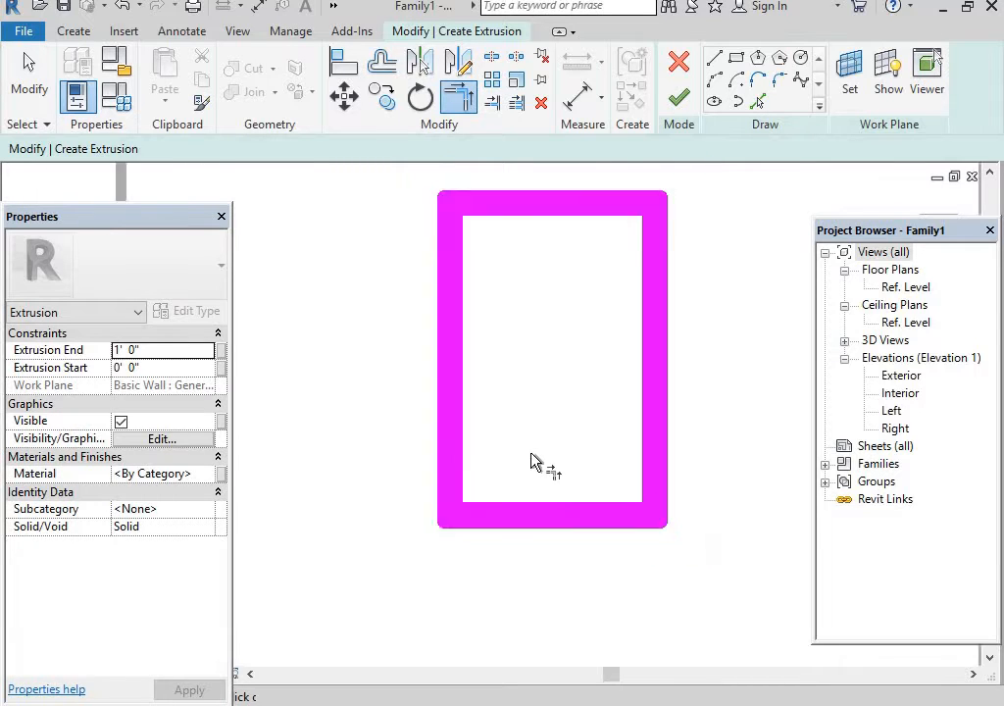
Finish the frame sketch as a solid extrusion and orbit the model to see its depth against the wall.
scroll(530, 454, down, 2)
middle_drag(554, 372, 554, 396)
scroll(524, 356, up, 2)
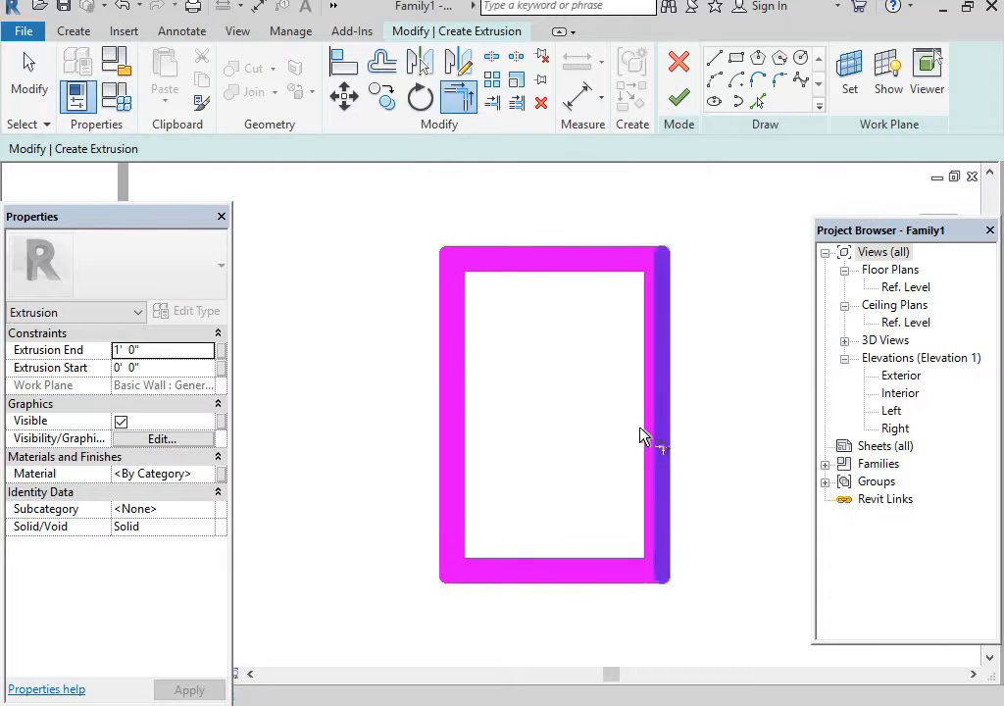
click(678, 95)
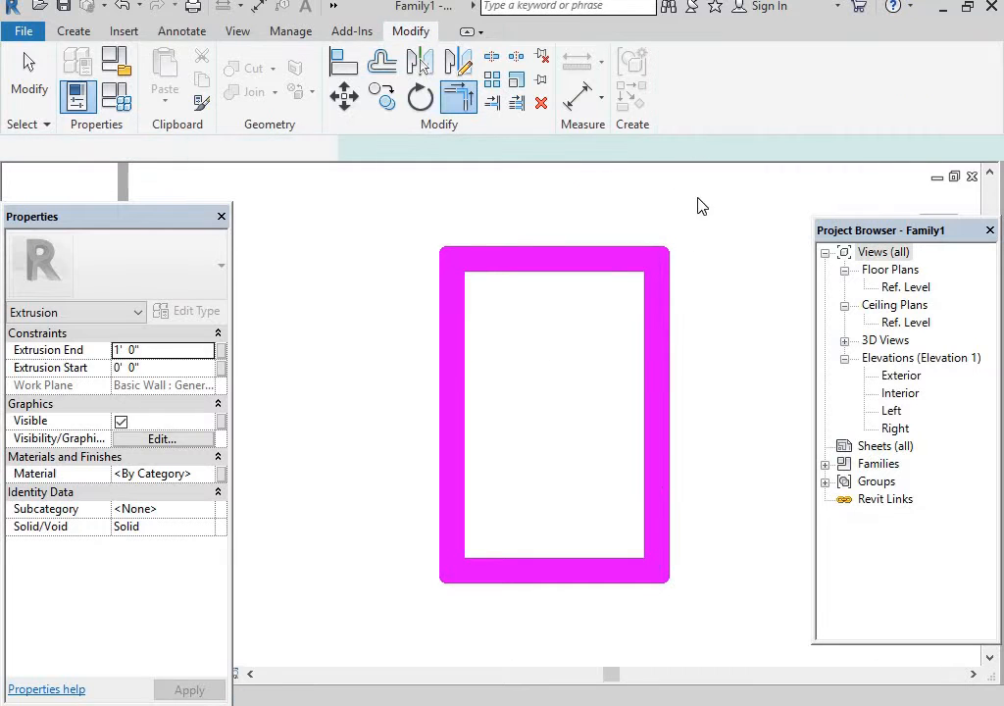
click(647, 361)
scroll(656, 382, down, 2)
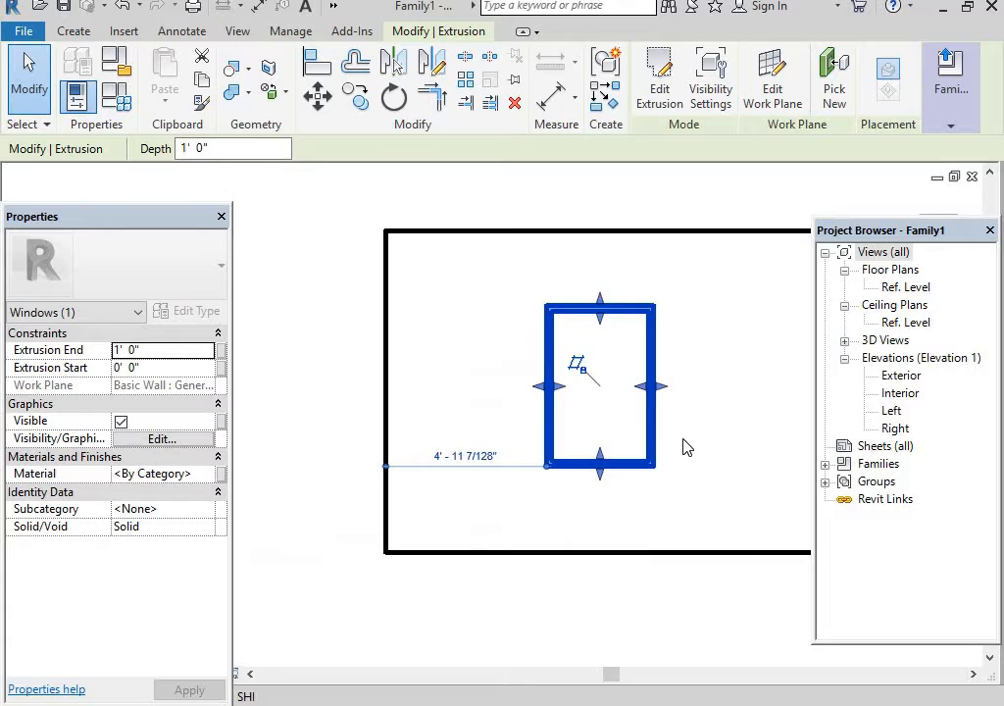
shift+middle_drag(683, 446, 575, 474)
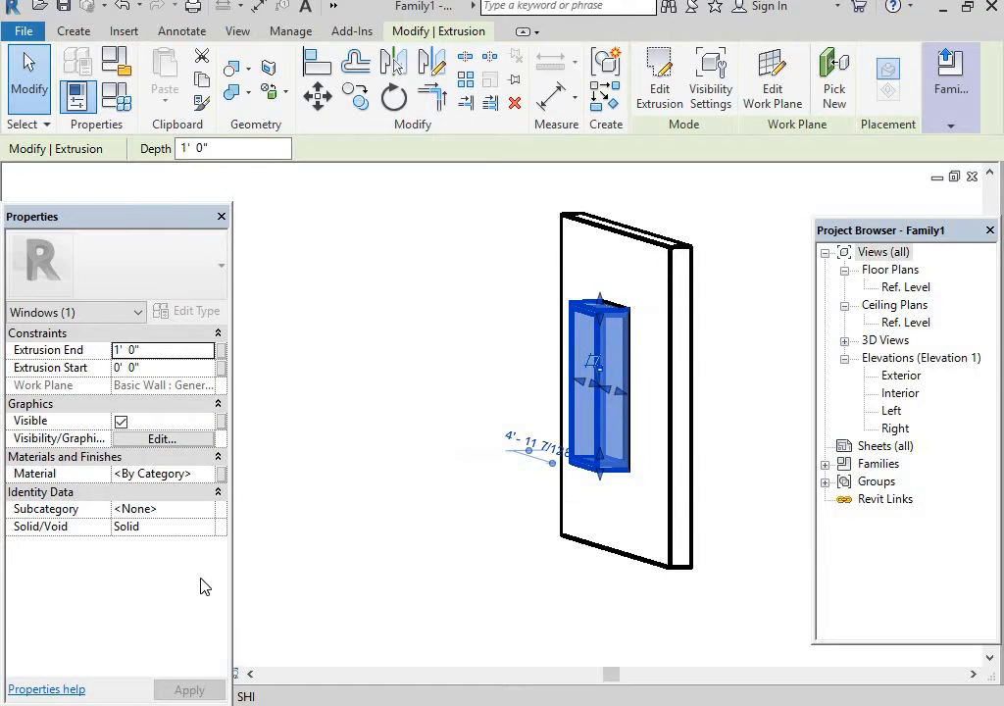
Set the 3D view's visual style to Realistic and move the Properties and Project Browser palettes clear of the model.
drag(151, 231, 147, 676)
click(108, 674)
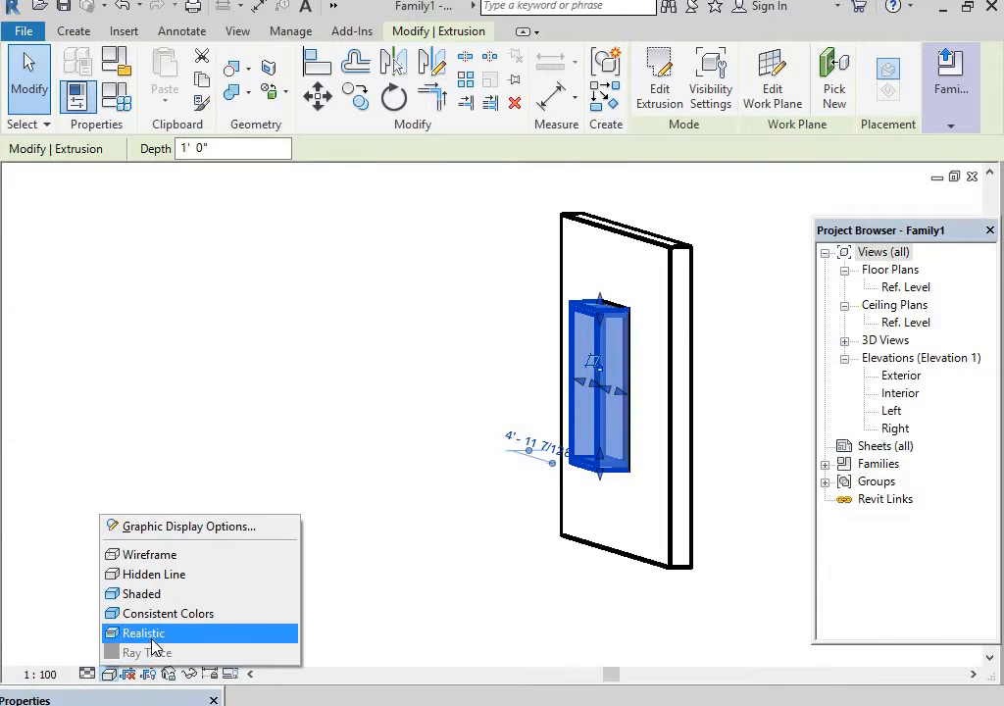
click(147, 632)
mouse_move(709, 484)
shift+middle_down()
mouse_move(664, 475)
mouse_move(706, 460)
shift+middle_up()
drag(926, 230, 916, 433)
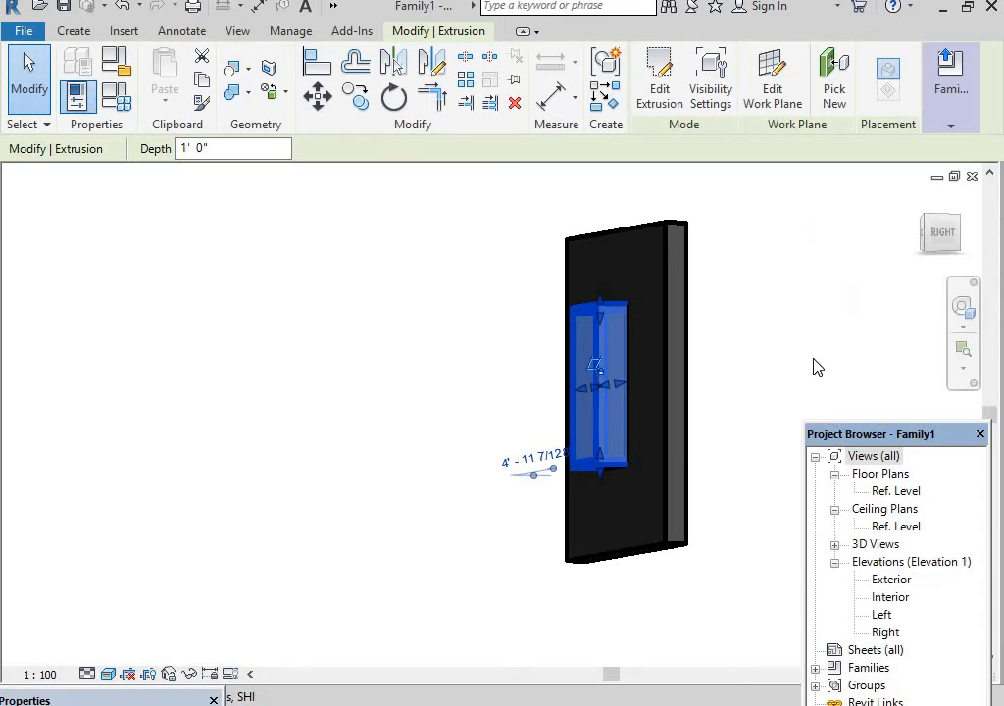
In the right side view, stretch the frame extrusion's front and back faces to fit the wall thickness, about 7.5 inches deep.
click(815, 366)
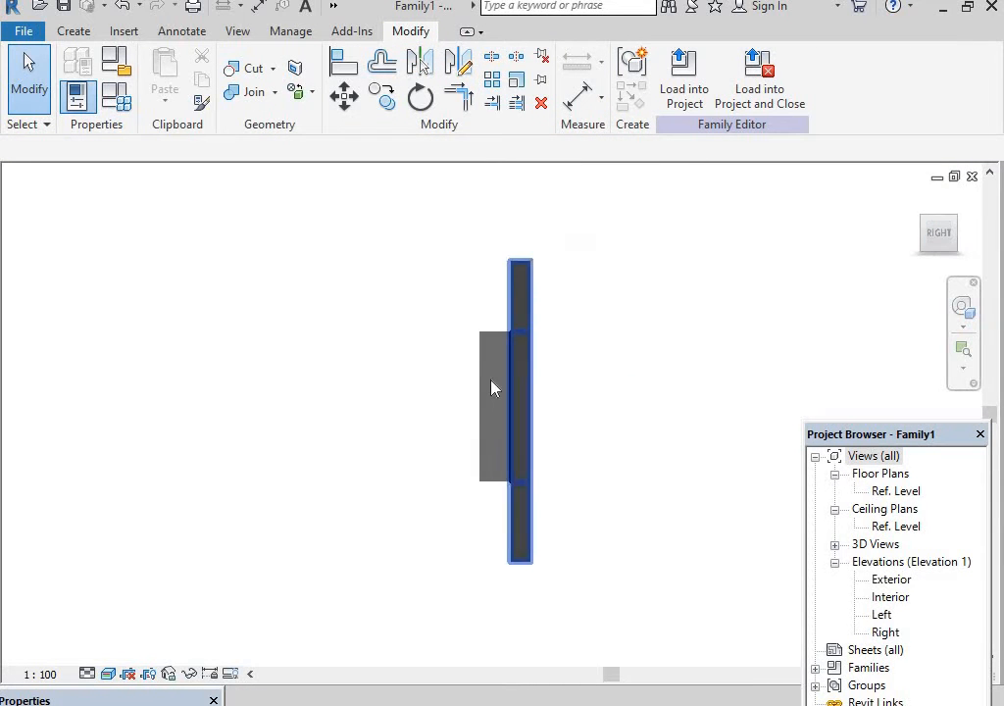
click(471, 388)
scroll(502, 422, up, 3)
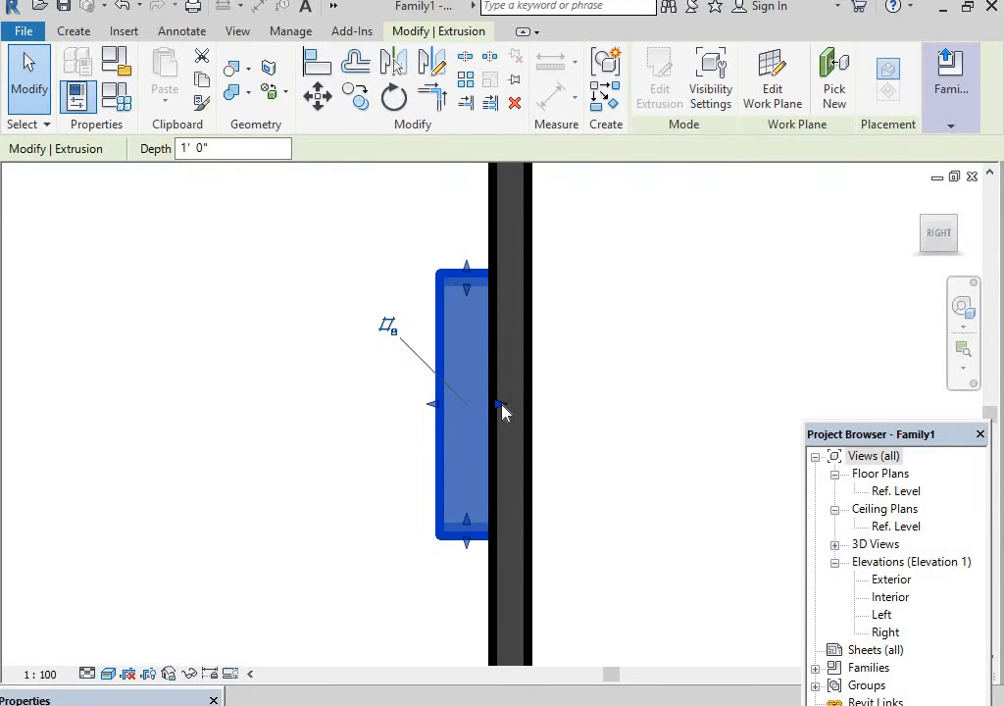
drag(520, 407, 522, 412)
scroll(522, 410, up, 1)
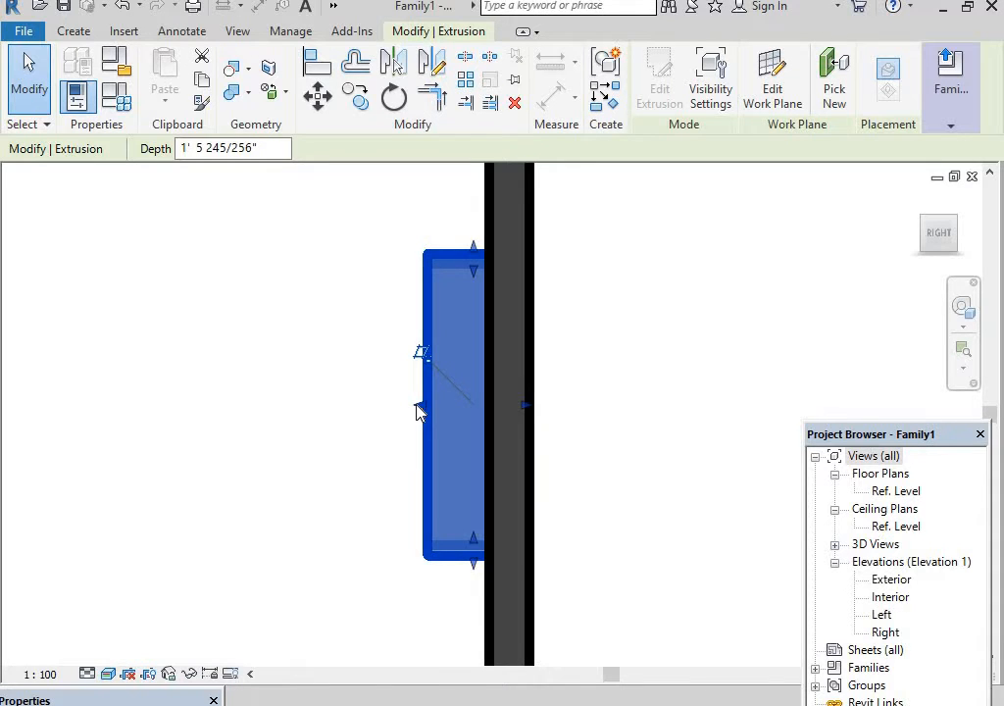
drag(417, 412, 495, 409)
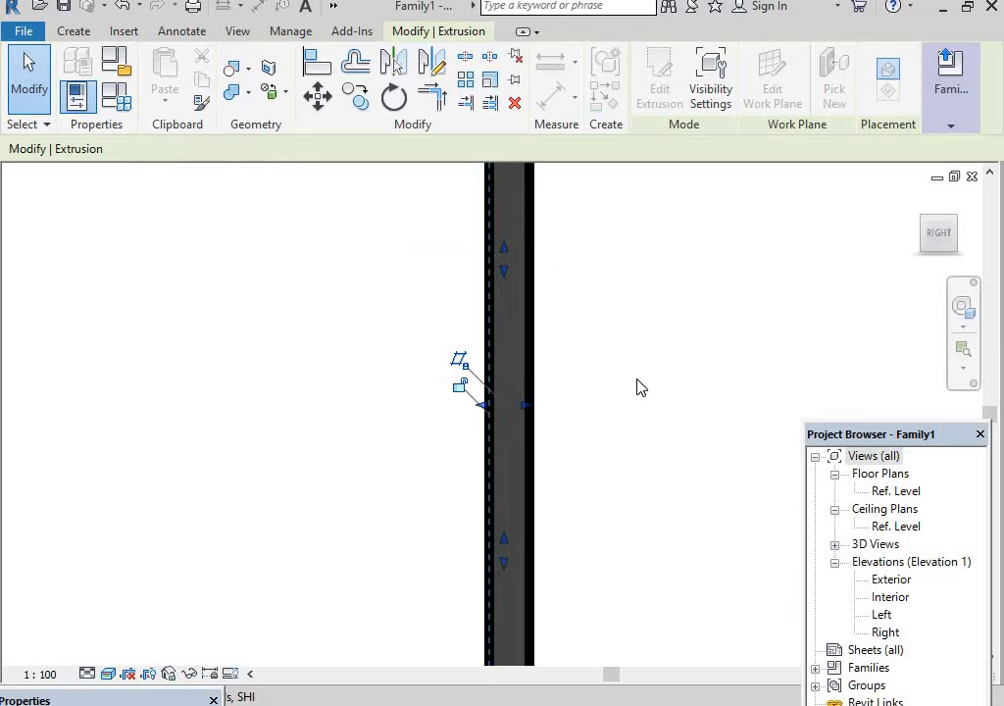
click(490, 406)
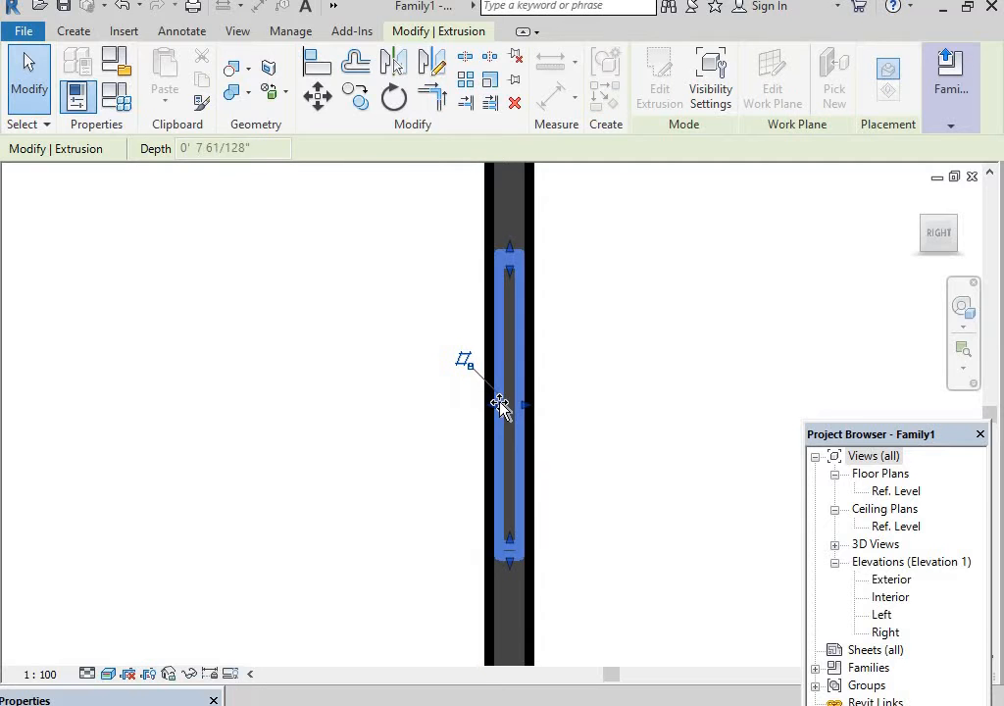
click(627, 397)
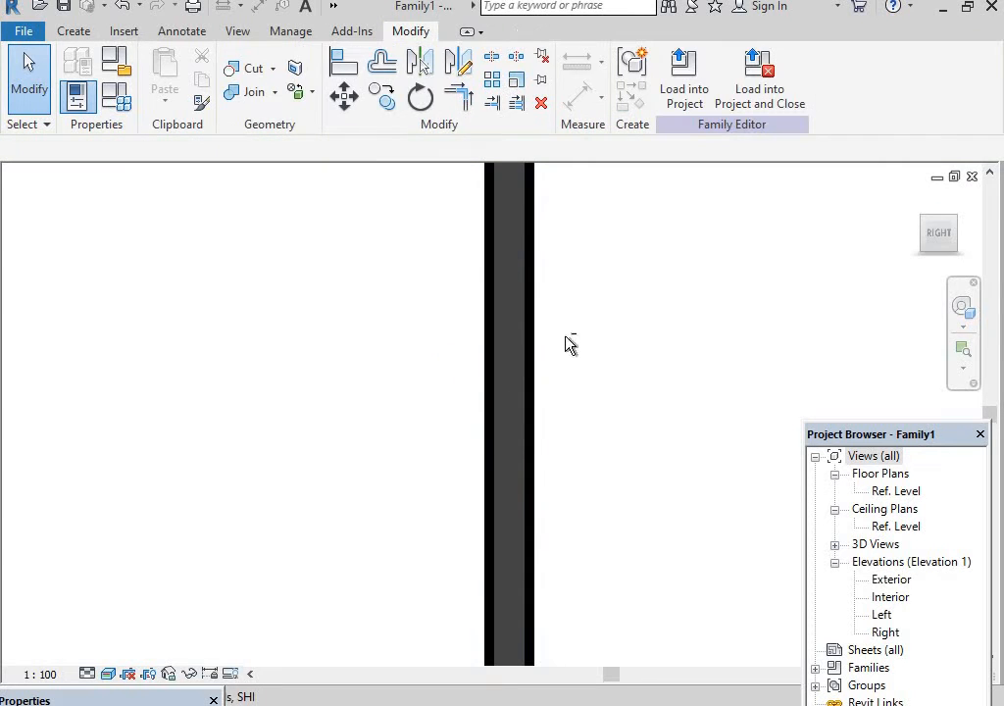
Start a second extrusion from the front of the window, using Basic Wall : Generic - 200mm as its work plane.
shift+middle_drag(569, 343, 406, 383)
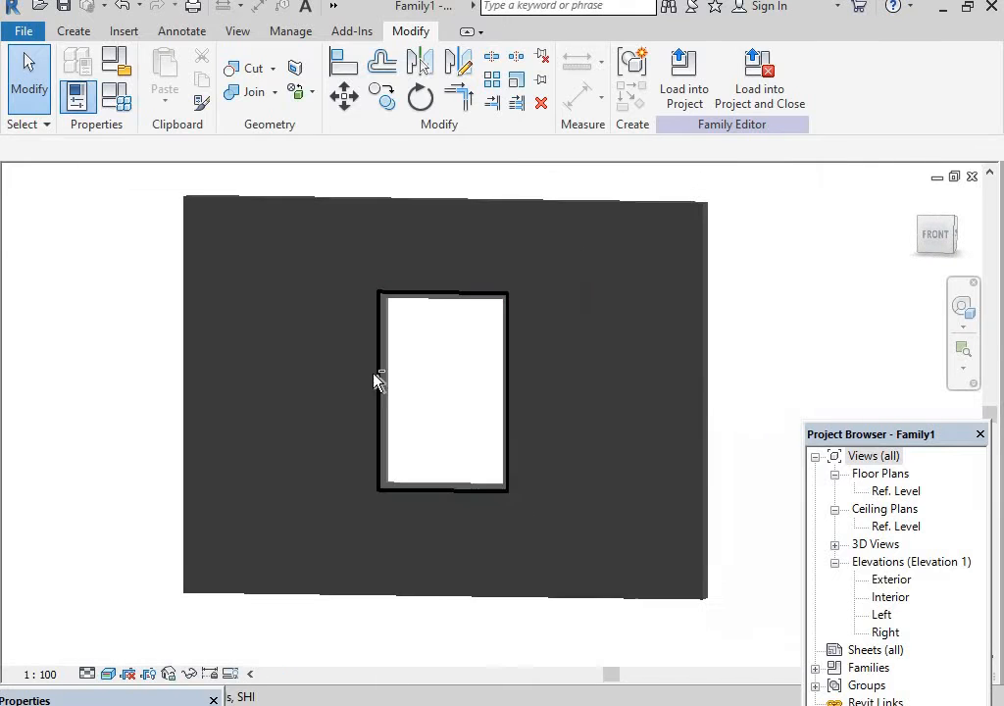
scroll(394, 364, up, 3)
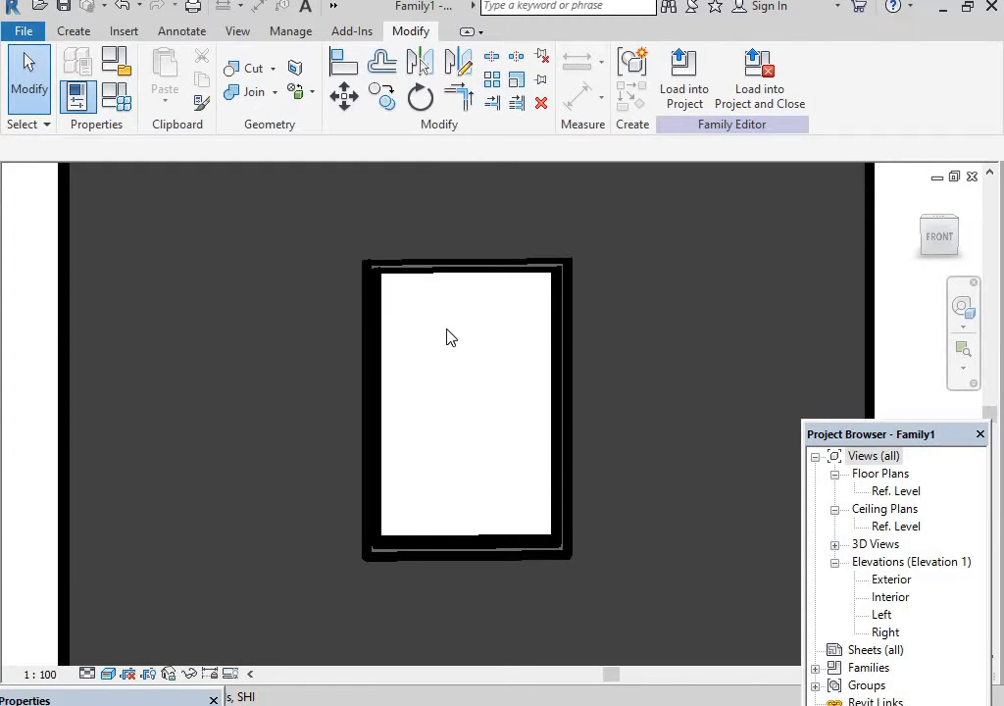
click(74, 31)
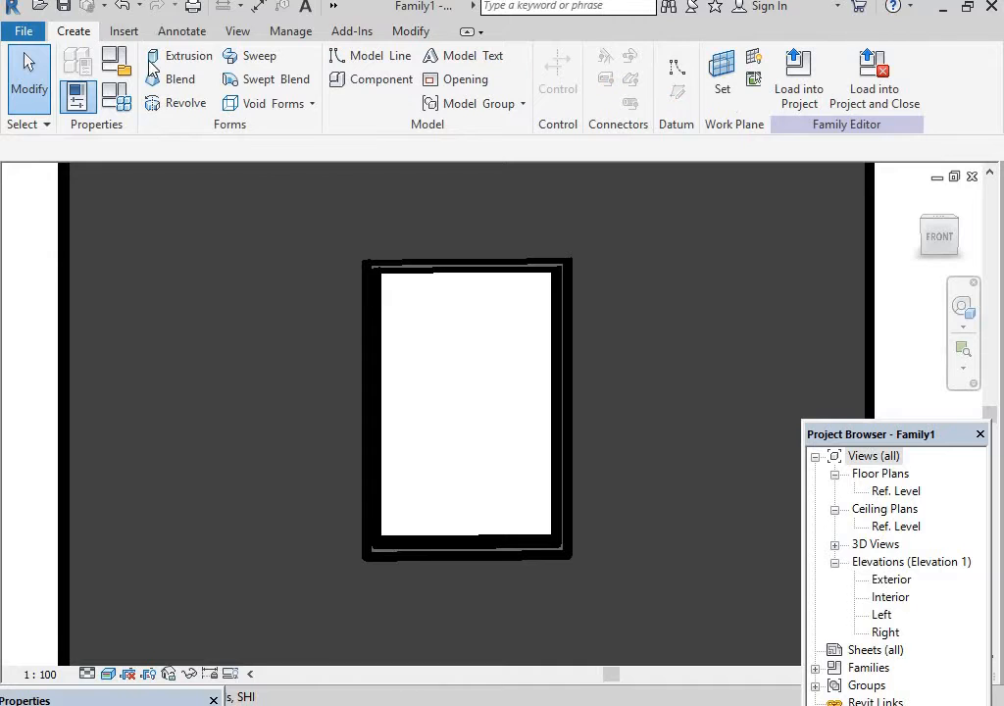
click(183, 59)
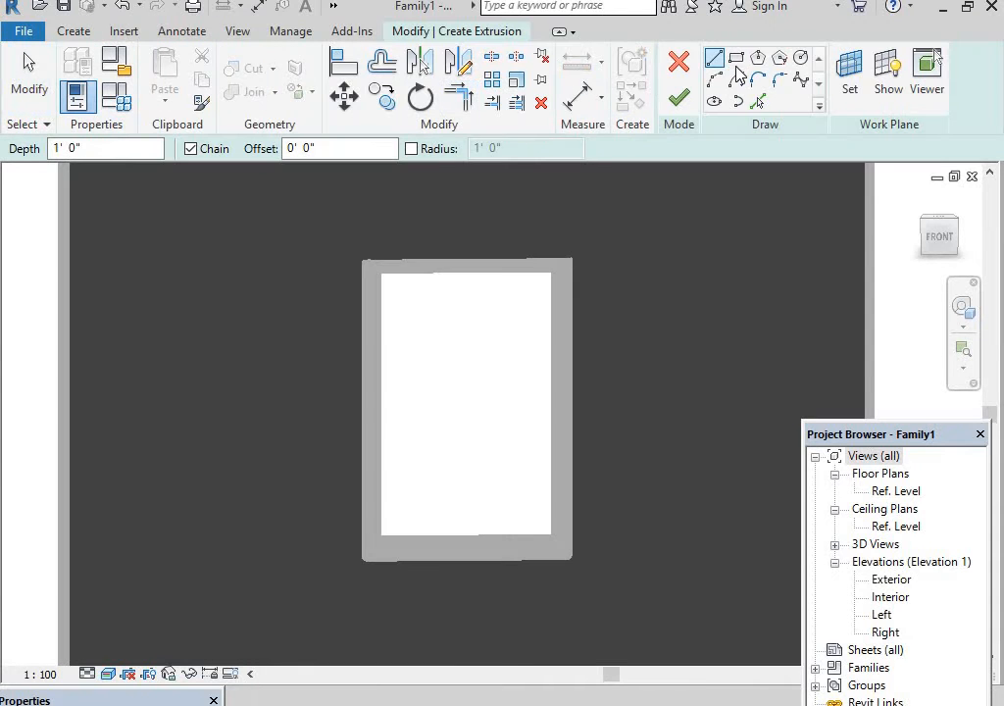
click(849, 70)
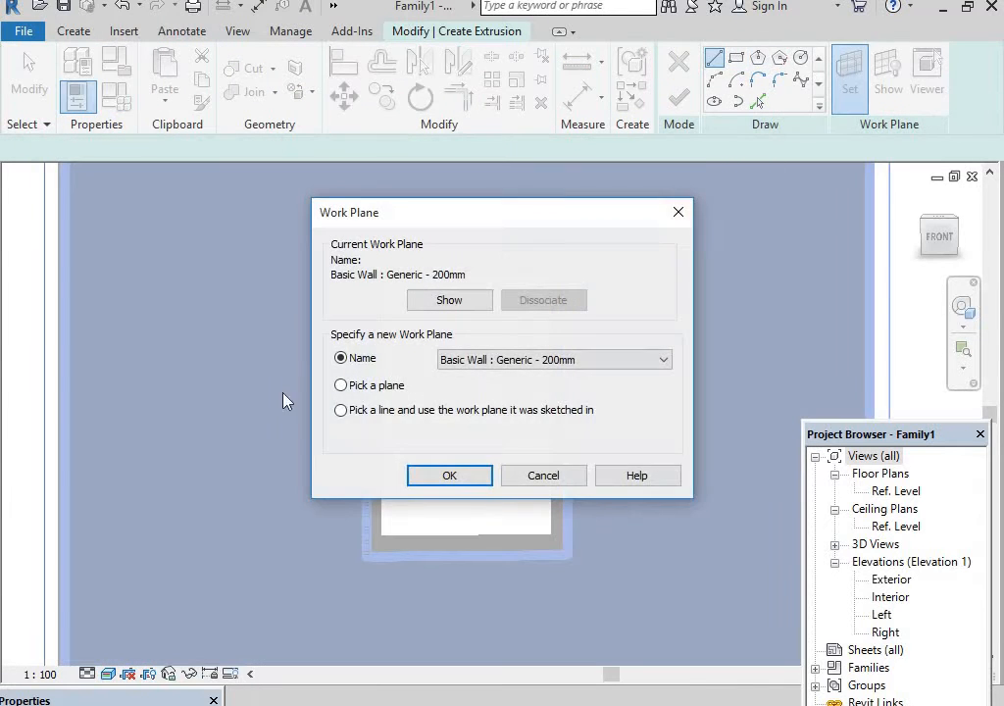
click(447, 476)
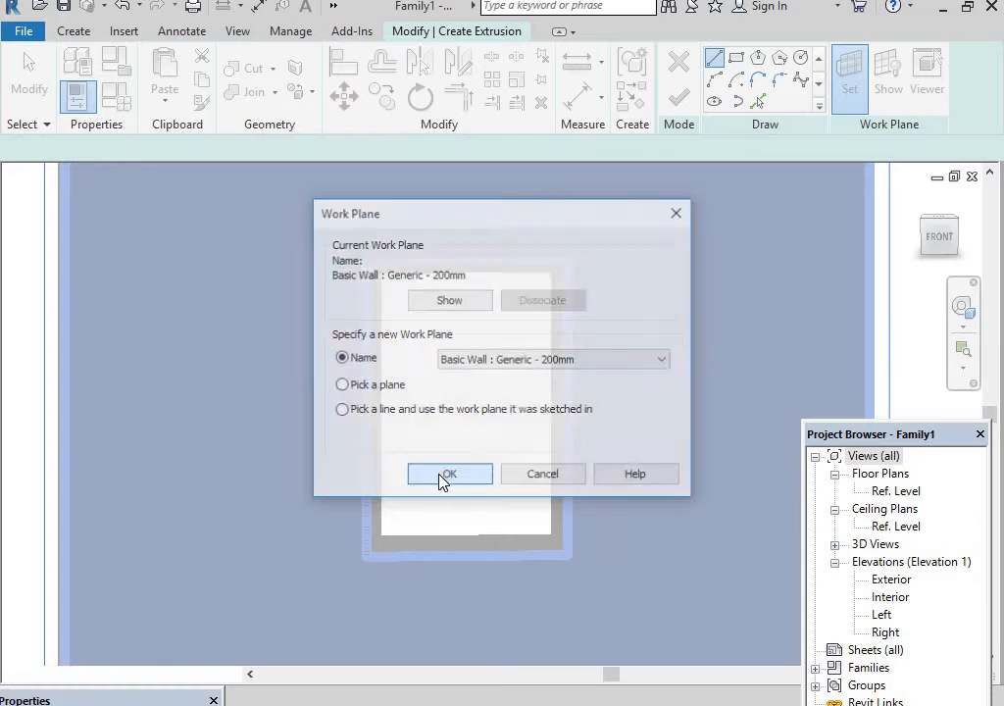
Sketch a rectangle between opposite inner corners of the frame and finish it as an extrusion 1' 0" deep.
click(737, 61)
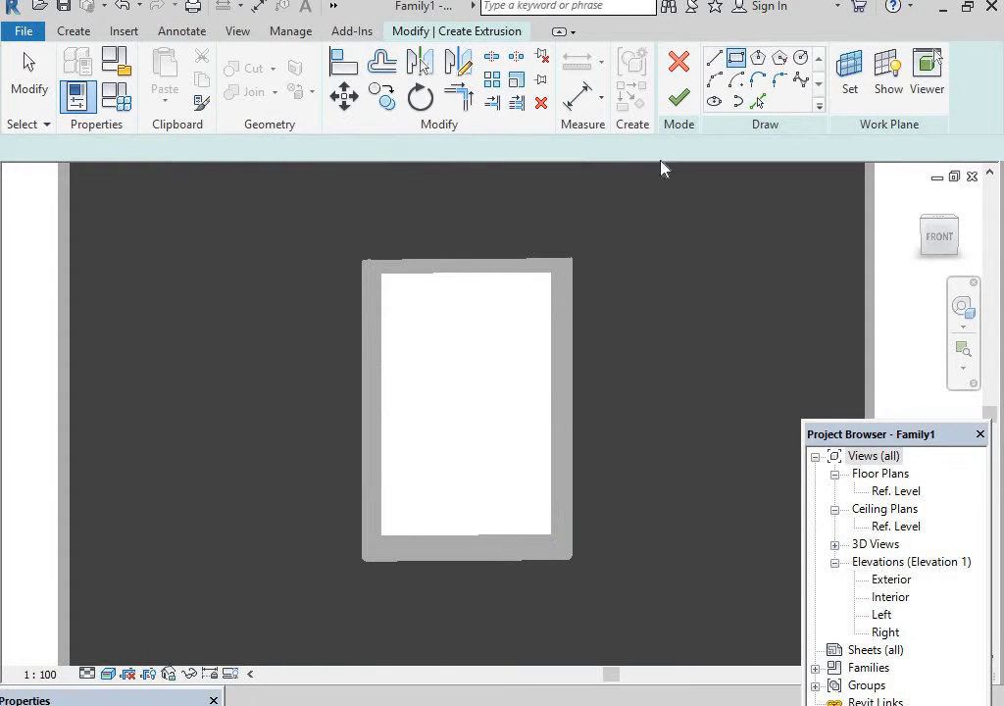
scroll(372, 294, up, 2)
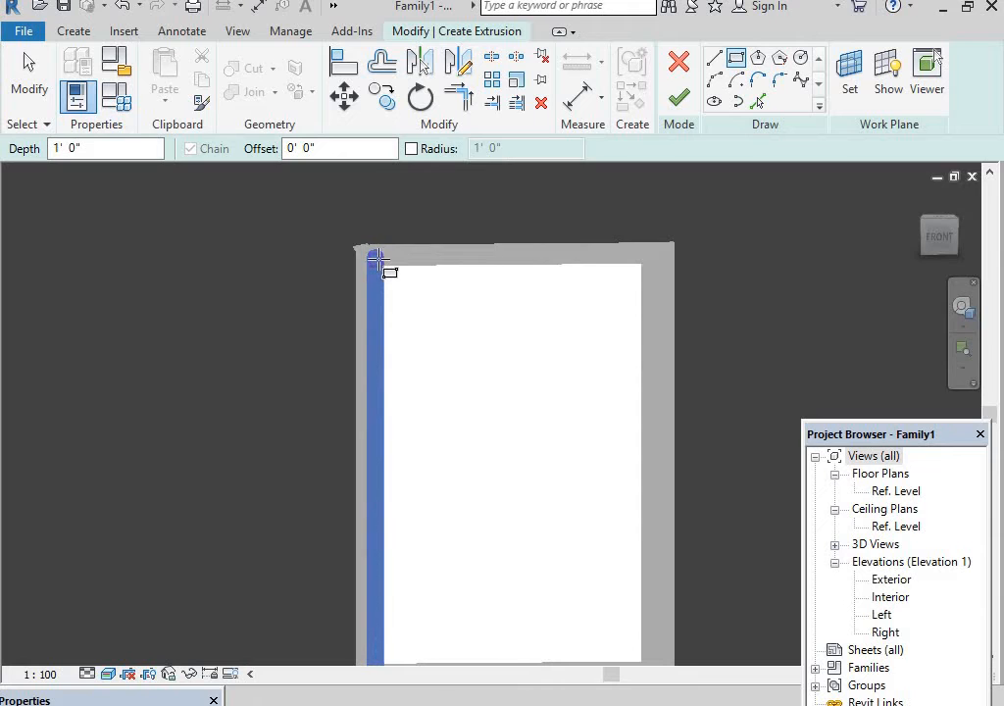
click(376, 260)
click(536, 405)
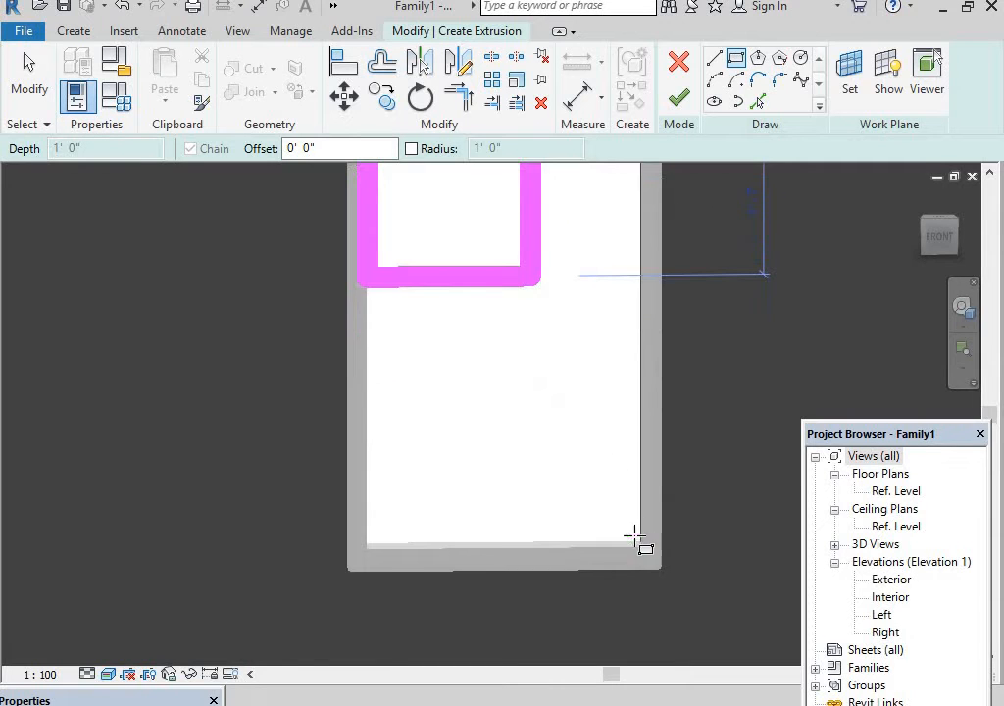
click(636, 537)
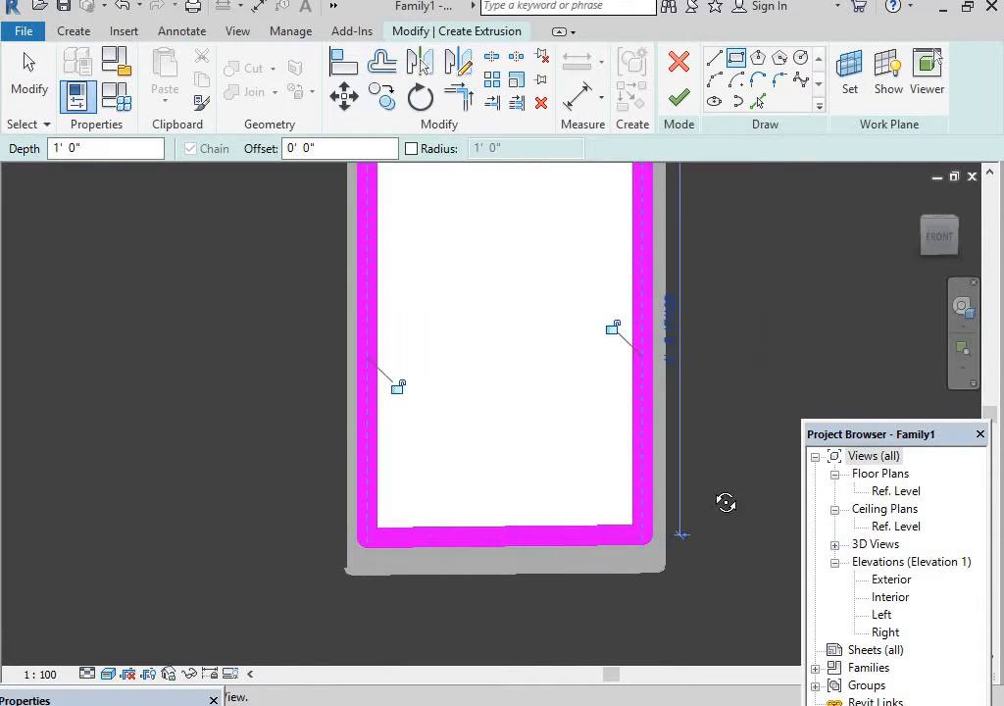
mouse_move(723, 501)
shift+middle_down()
mouse_move(587, 507)
mouse_move(598, 499)
shift+middle_up()
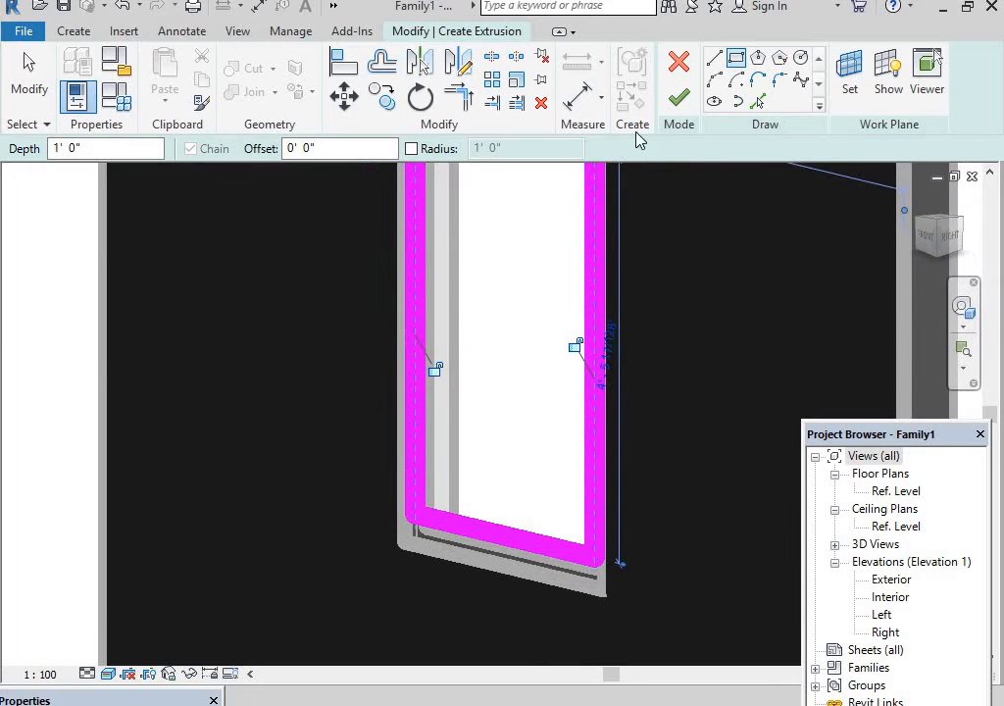
click(678, 98)
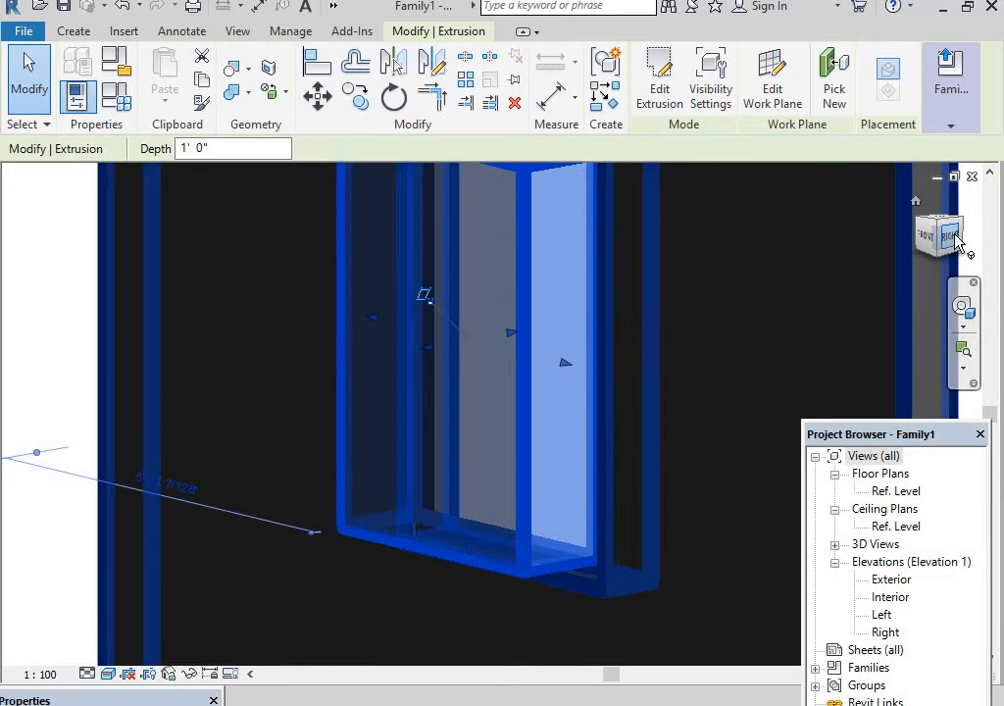
In the right side view, pull the inner panel's front and back faces inside the wall thickness, leaving it about 2 inches deep.
shift+middle_drag(730, 394, 495, 436)
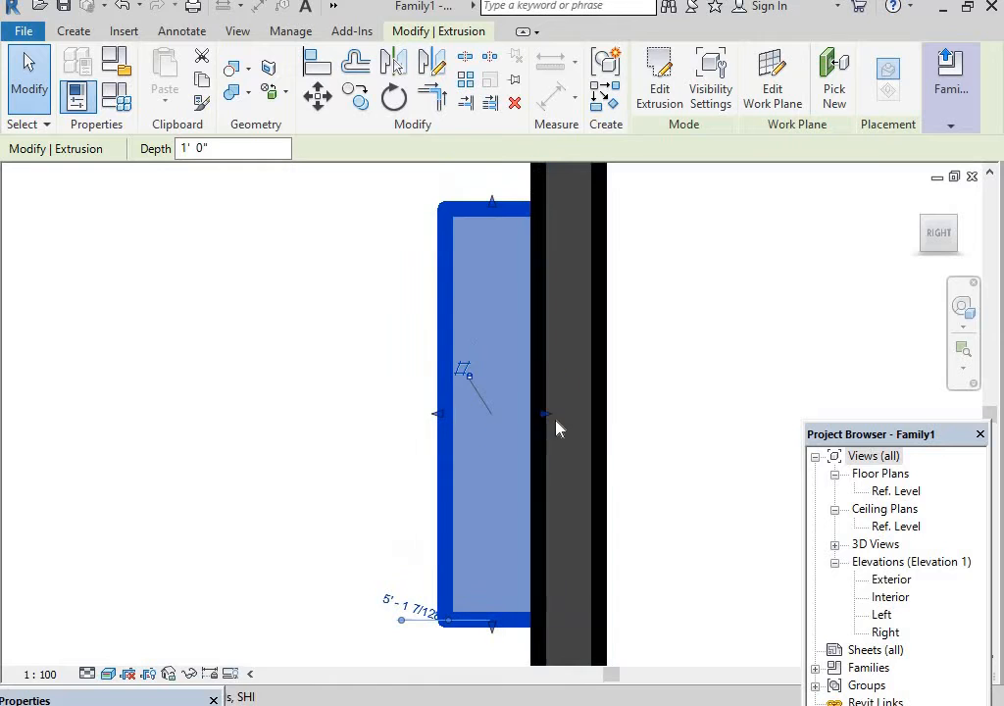
drag(556, 410, 573, 406)
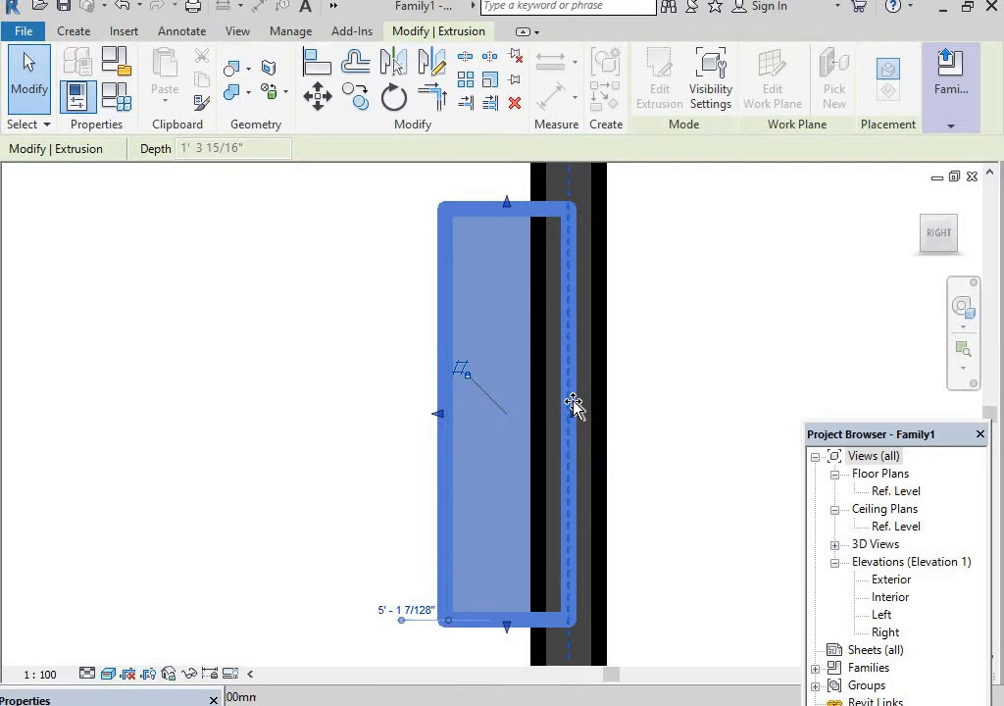
drag(441, 414, 556, 411)
shift+middle_drag(553, 446, 560, 546)
scroll(561, 546, up, 4)
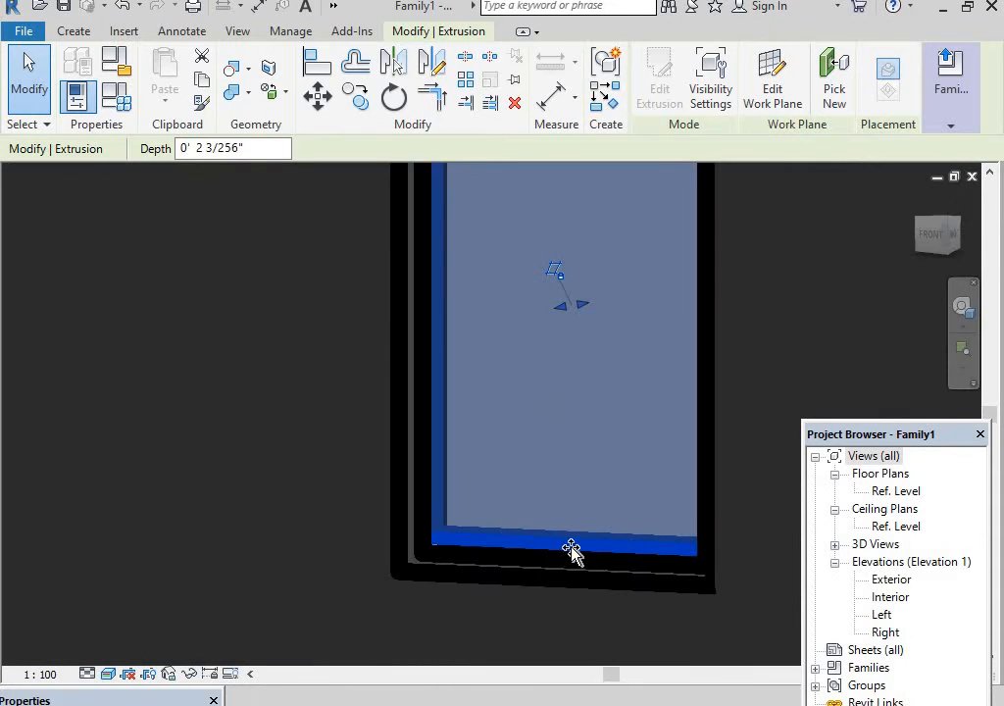
click(572, 554)
scroll(598, 511, down, 3)
shift+middle_drag(610, 513, 694, 498)
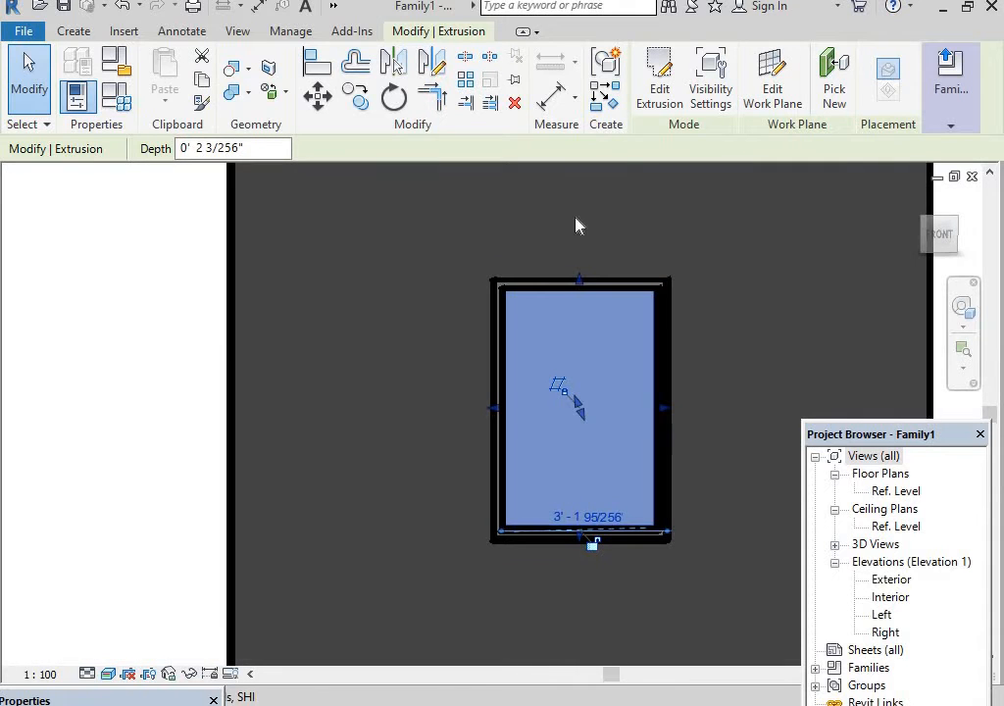
click(158, 327)
scroll(425, 405, down, 2)
shift+middle_drag(571, 409, 444, 441)
shift+middle_drag(637, 519, 535, 528)
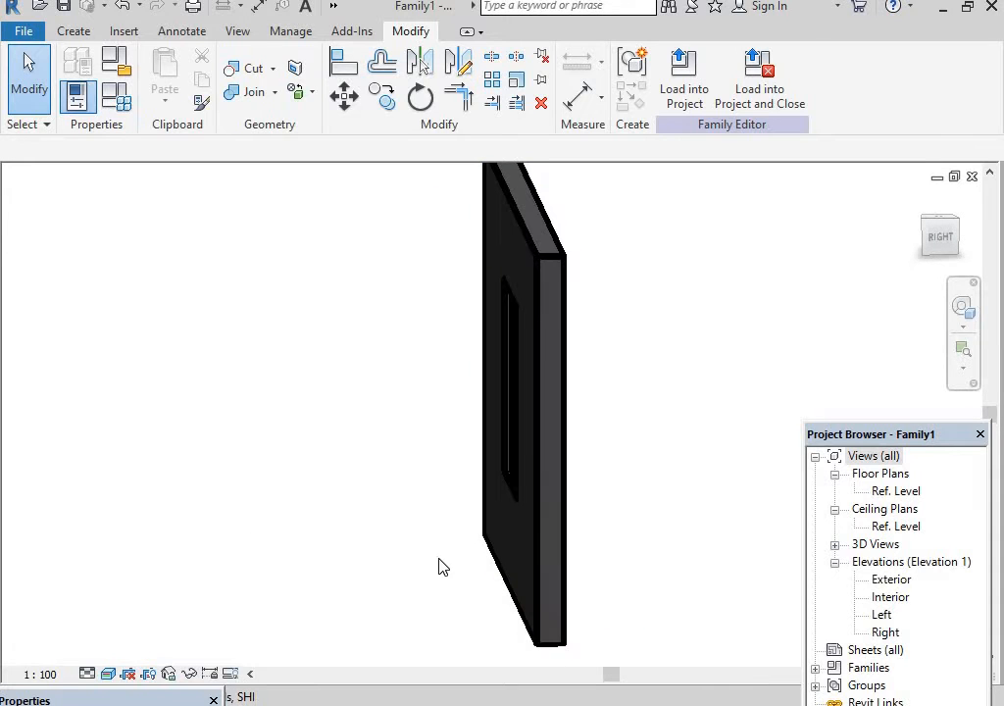
shift+middle_drag(440, 566, 487, 643)
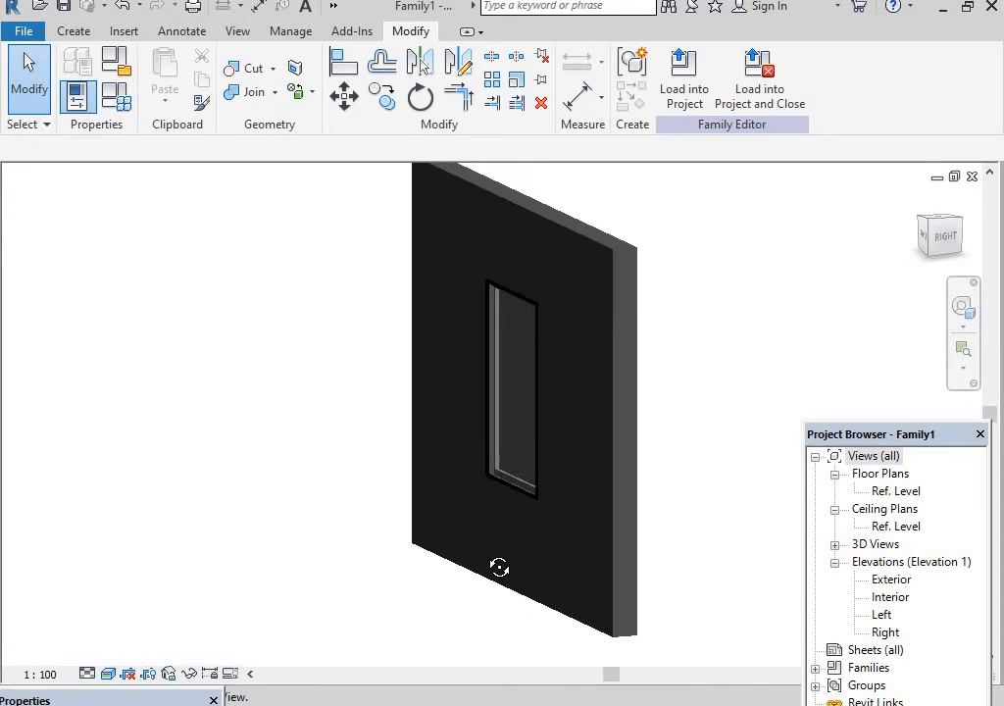
Create a new material in the Material Browser and rename it 1.
click(289, 32)
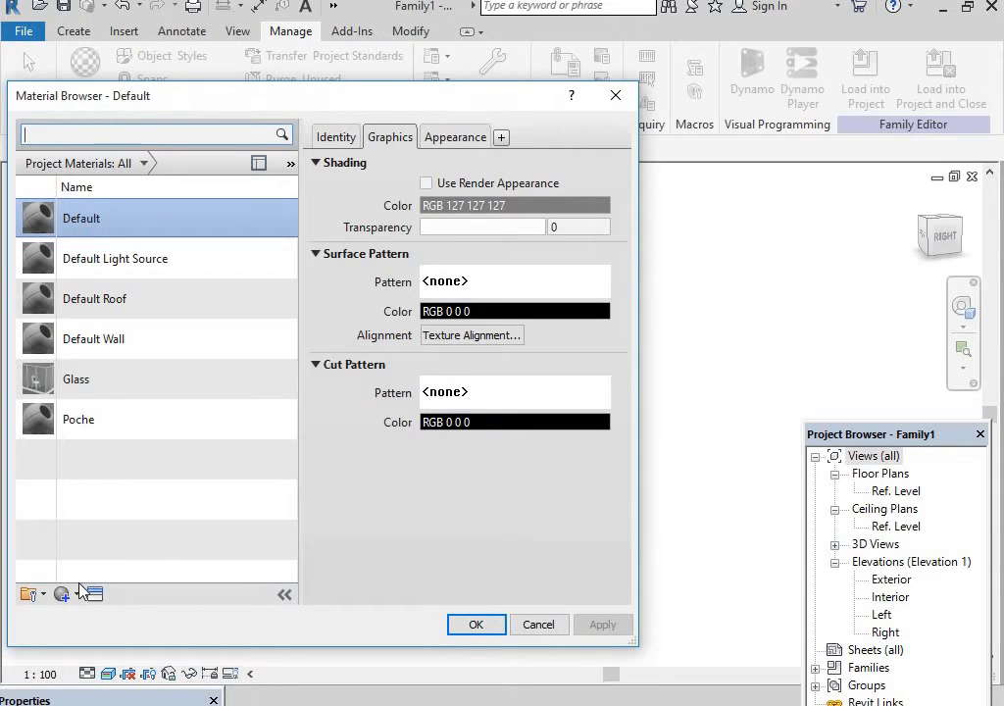
click(67, 596)
click(85, 609)
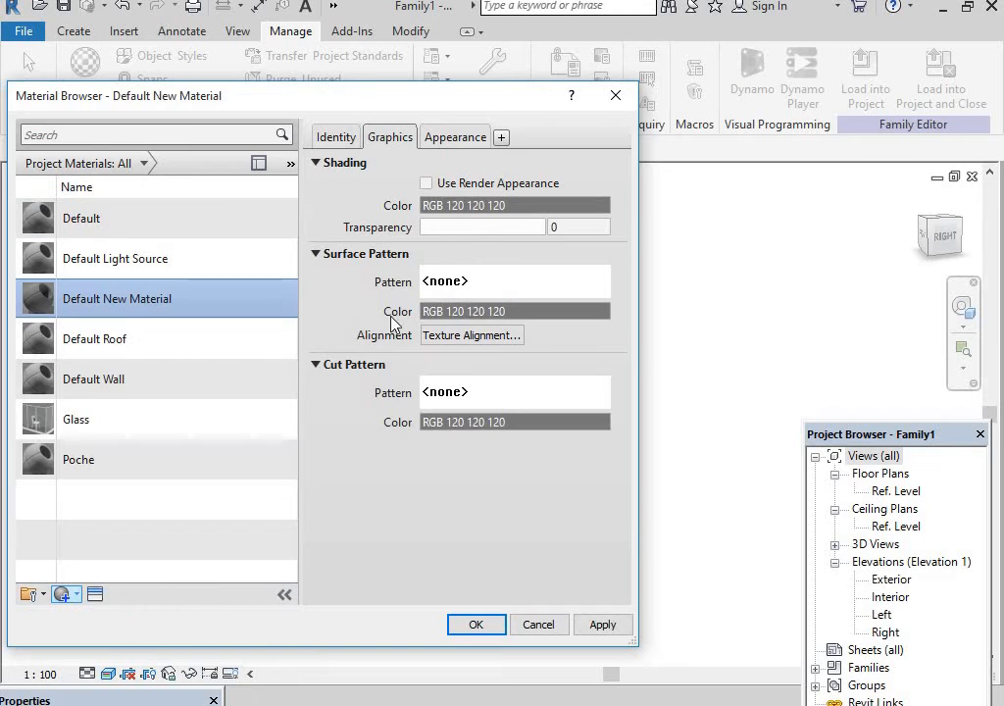
right_click(102, 296)
click(152, 353)
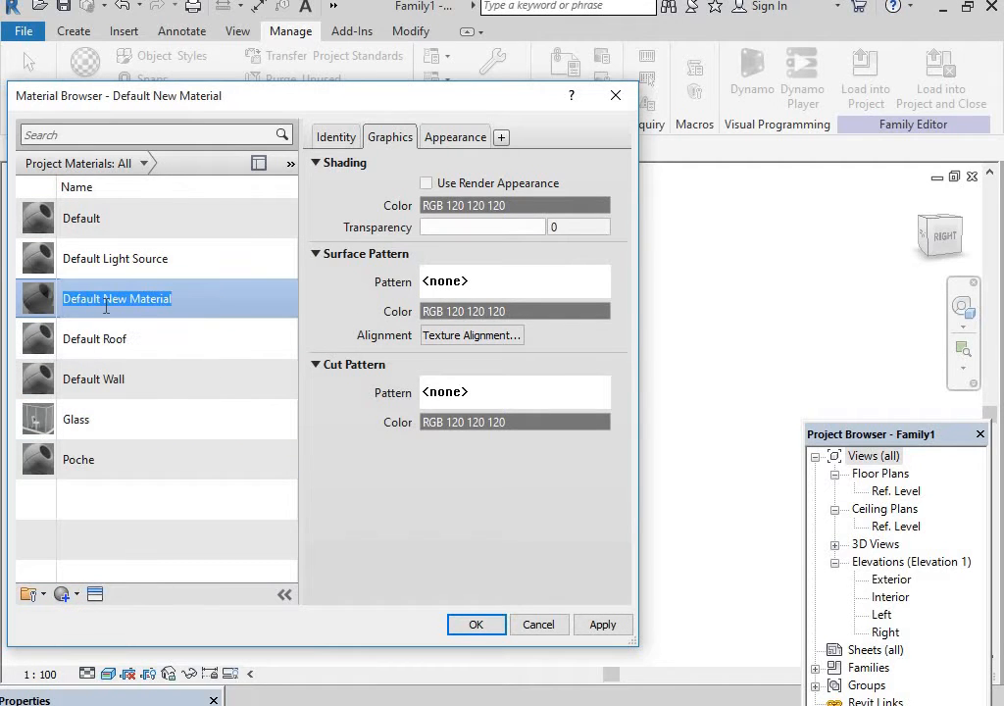
click(600, 625)
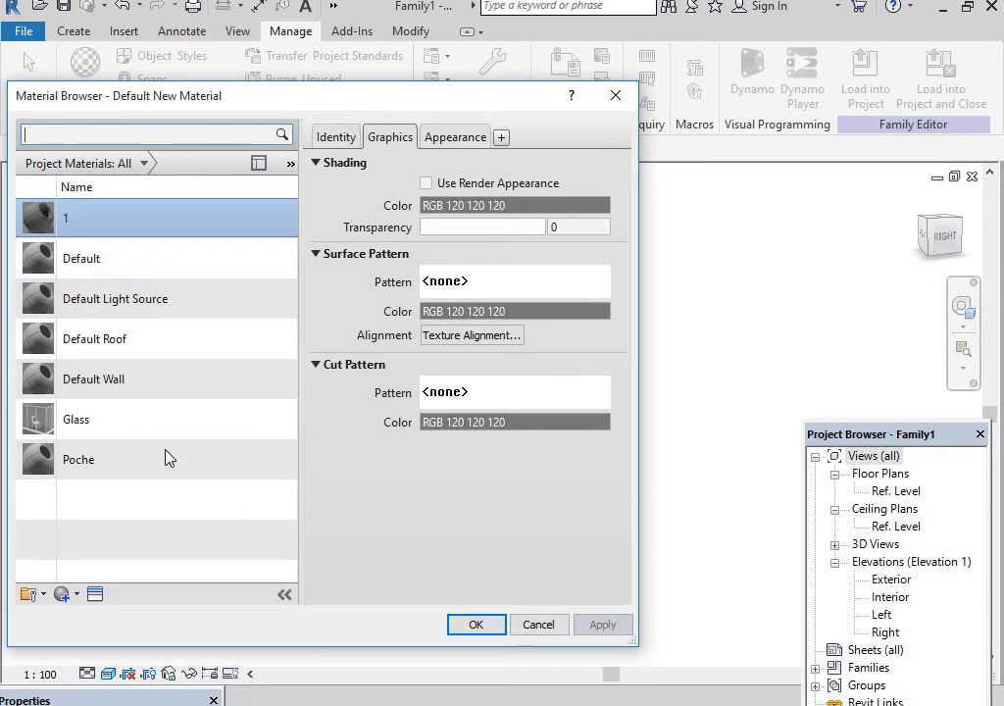
Search the asset library for wood and give material 1 the Cork - Coarse appearance.
click(434, 143)
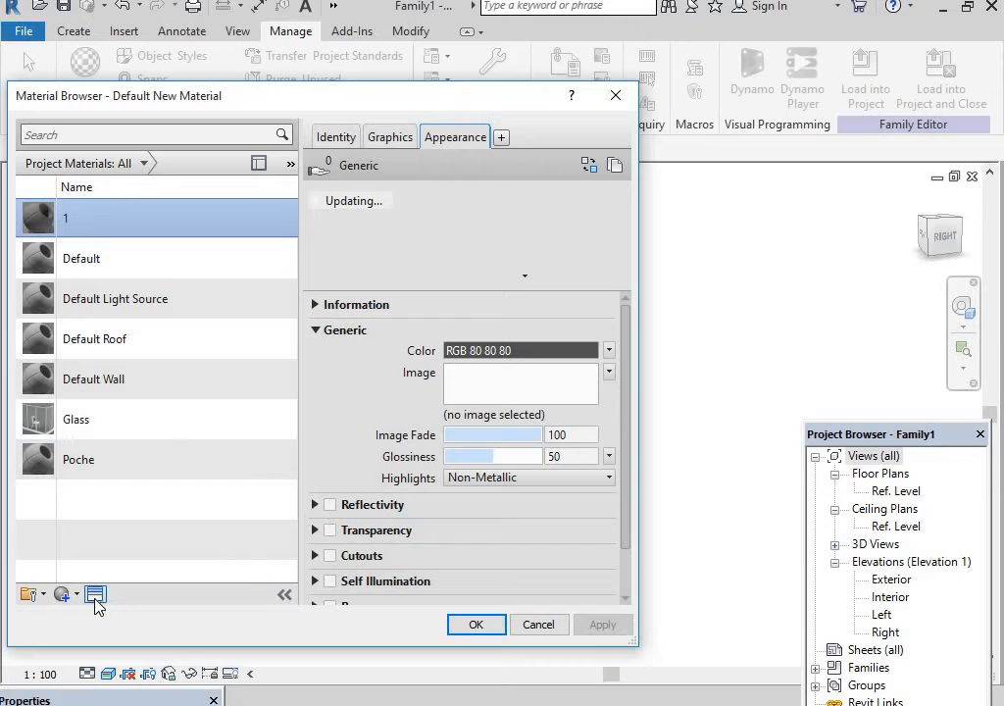
click(95, 594)
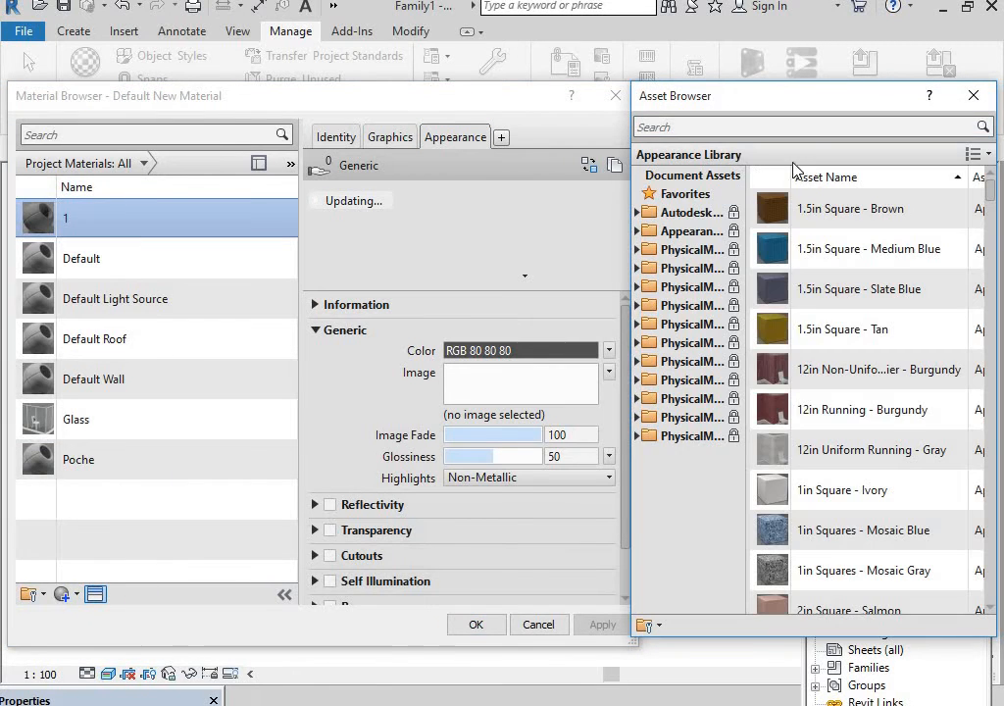
click(801, 126)
text(wood)
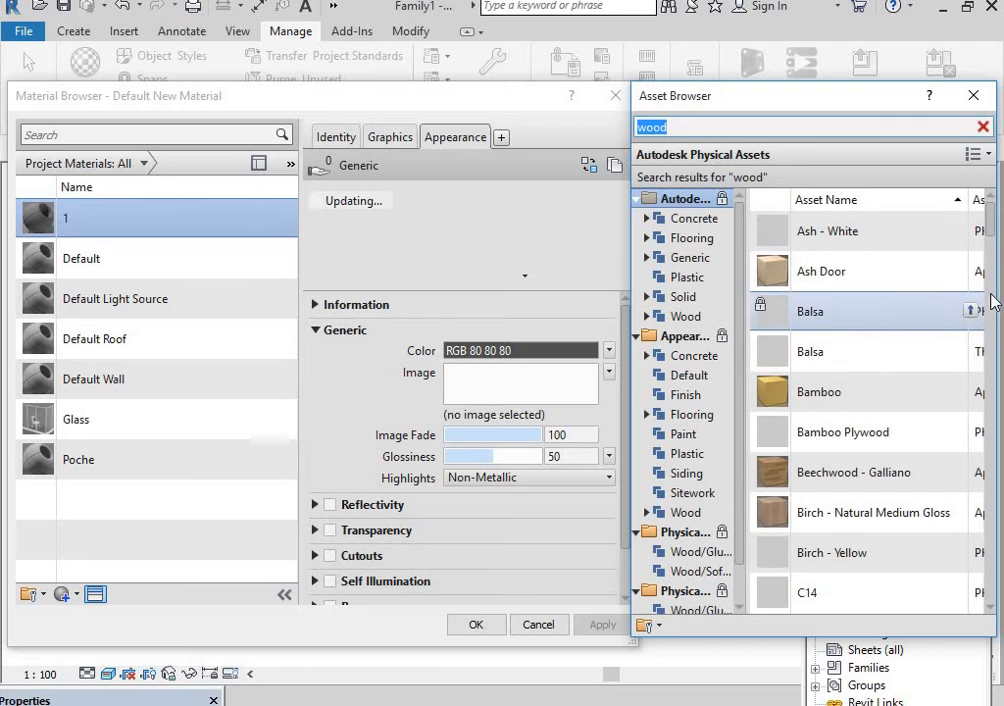
drag(993, 221, 993, 297)
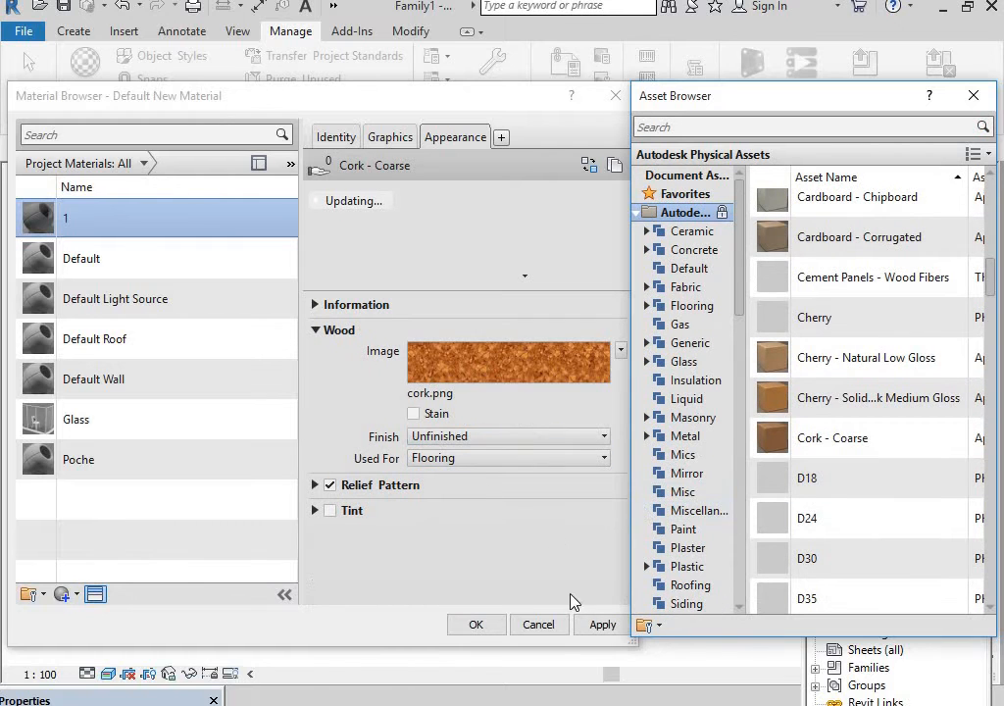
click(593, 626)
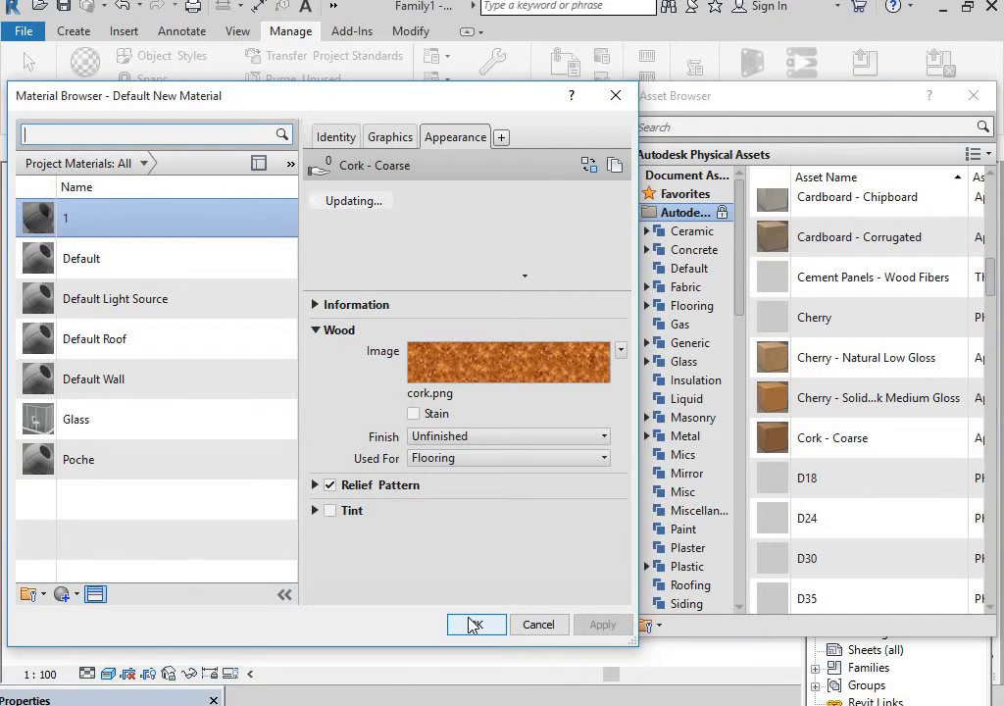
click(474, 624)
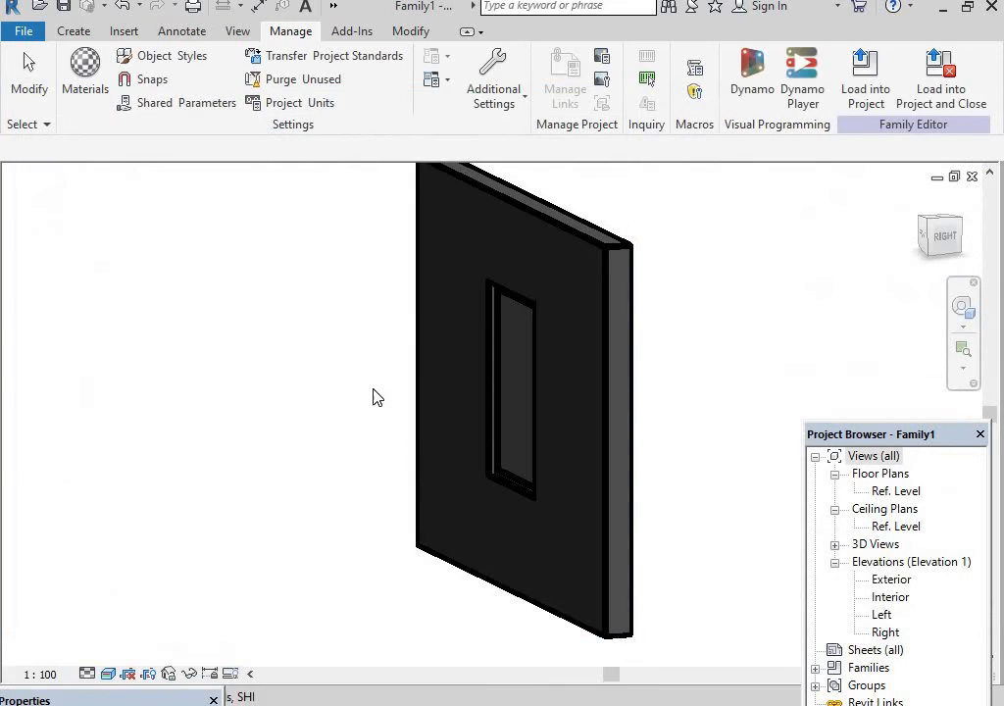
Paint the window frame's faces with material 1, working from both sides of the wall.
mouse_move(546, 490)
shift+middle_down()
mouse_move(588, 490)
mouse_move(563, 484)
shift+middle_up()
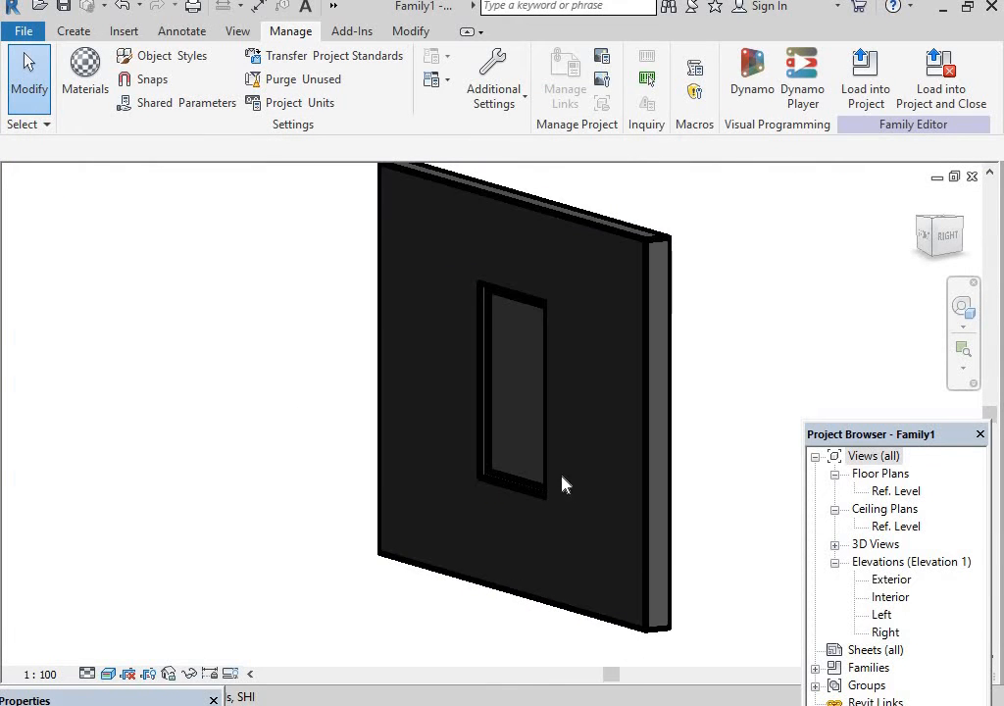
key(p)
key(t)
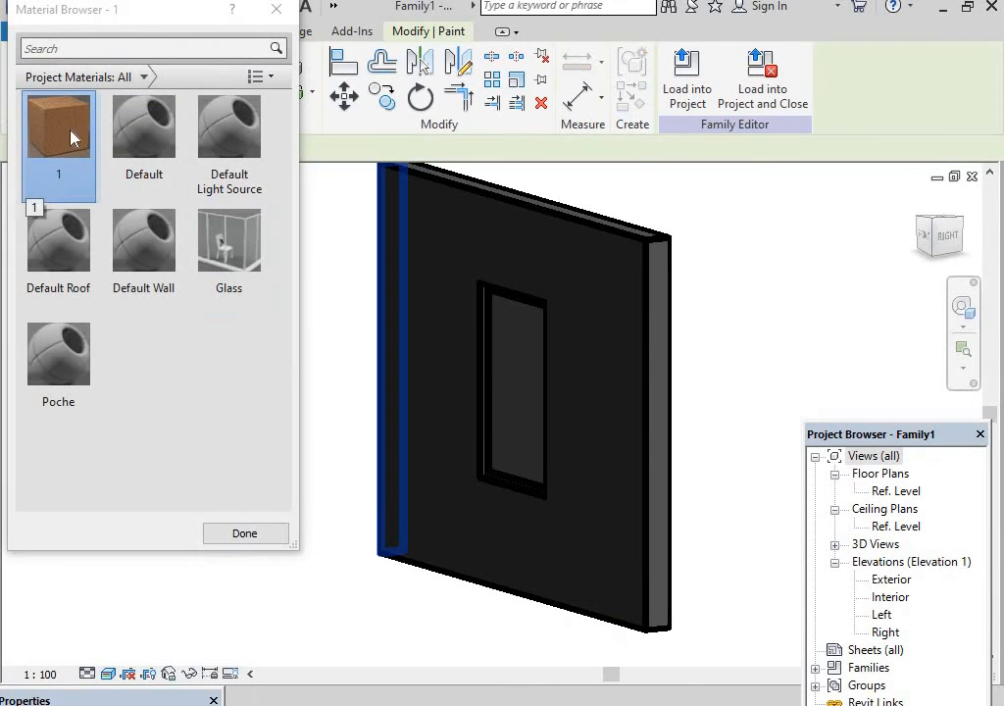
scroll(553, 557, up, 6)
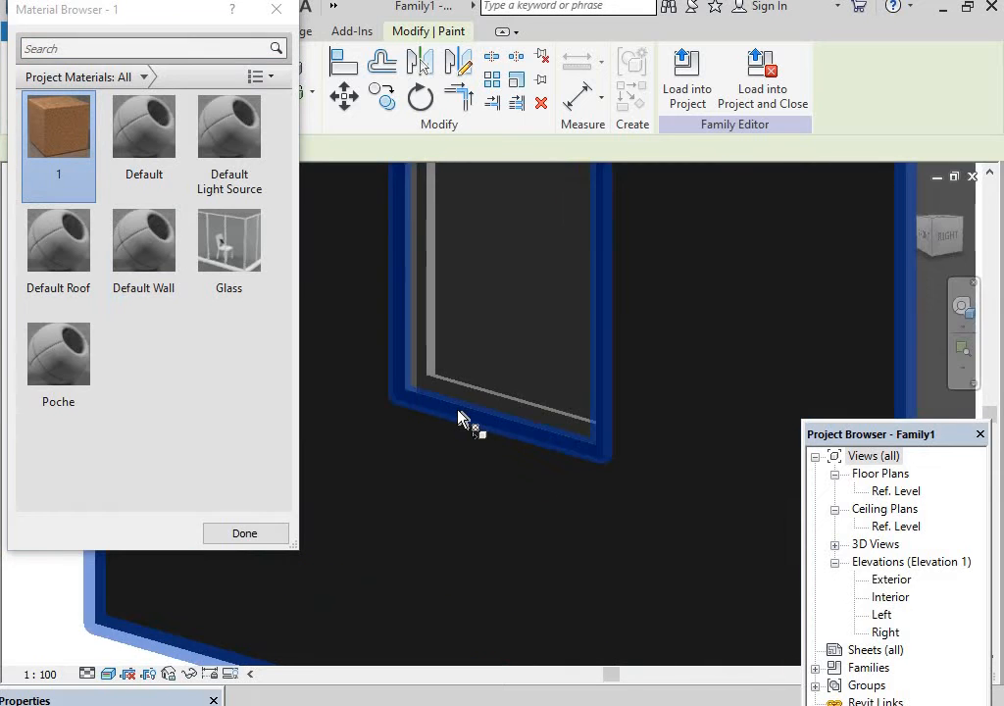
shift+middle_drag(417, 372, 791, 406)
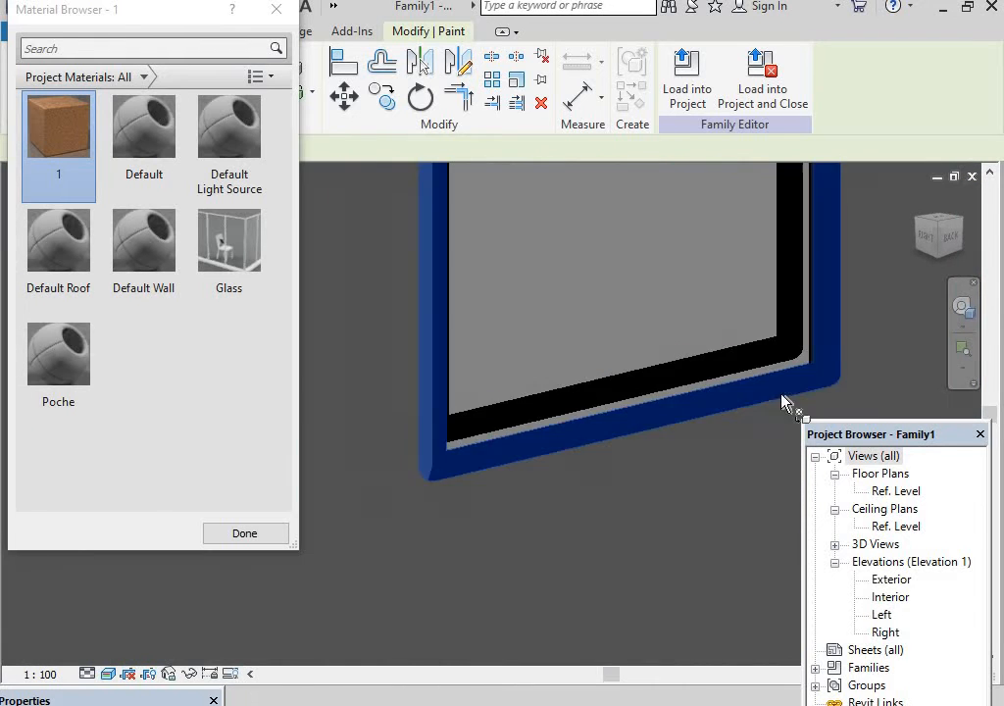
scroll(791, 358, up, 4)
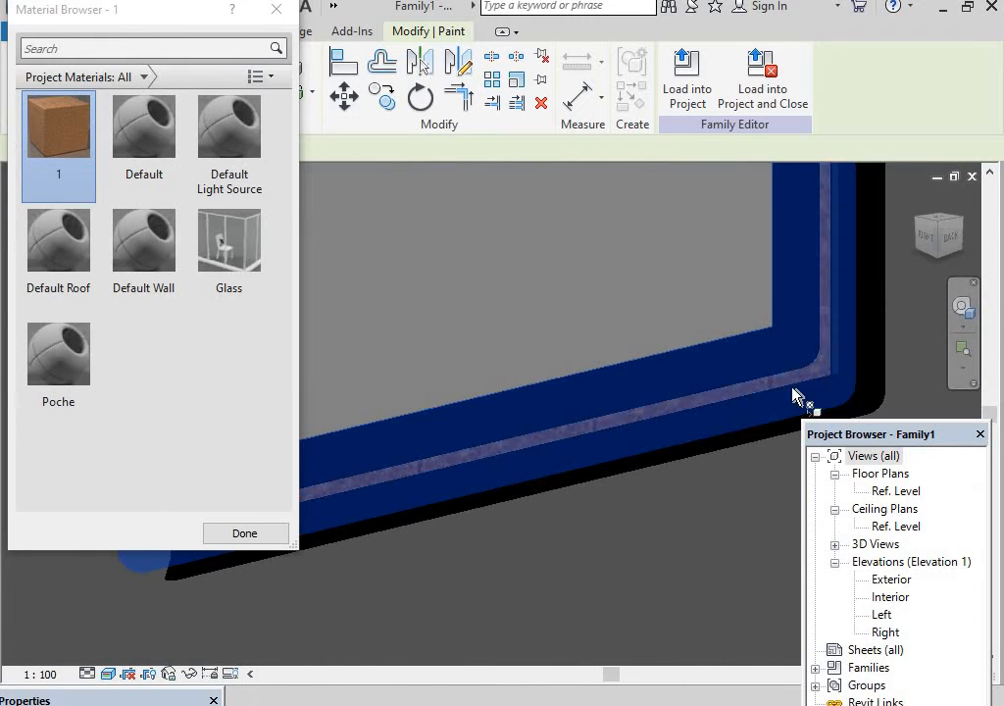
scroll(725, 352, up, 3)
Paint the front face of the inner panel with the Glass material and end the Paint command.
shift+middle_drag(709, 383, 573, 278)
click(235, 245)
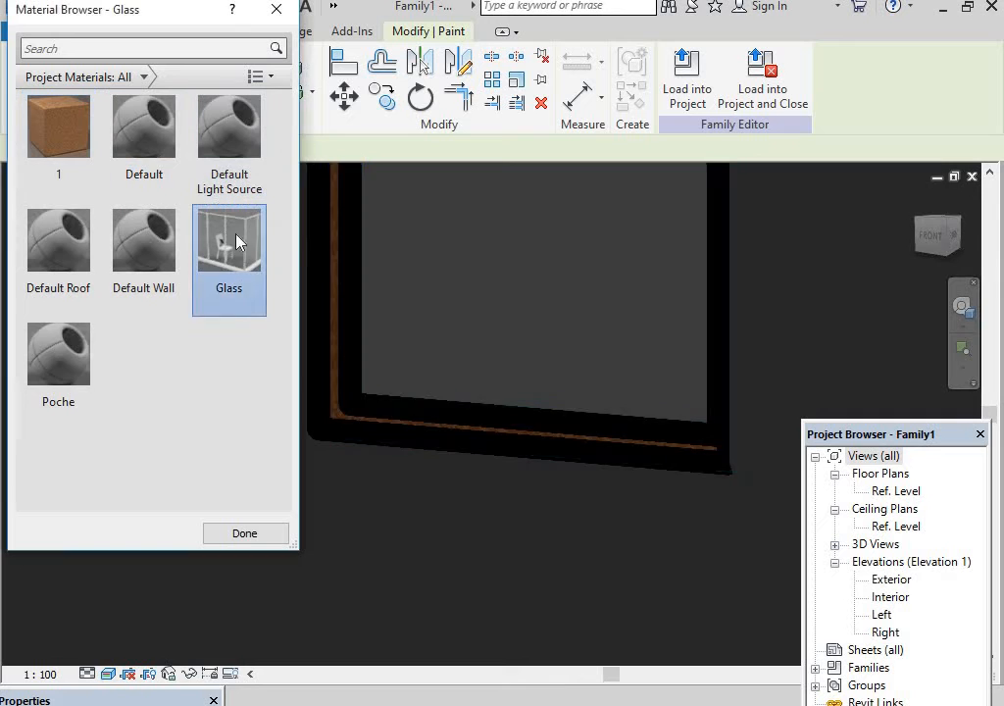
click(585, 339)
scroll(583, 333, down, 6)
mouse_move(583, 336)
shift+middle_down()
mouse_move(560, 359)
mouse_move(569, 353)
shift+middle_up()
click(275, 10)
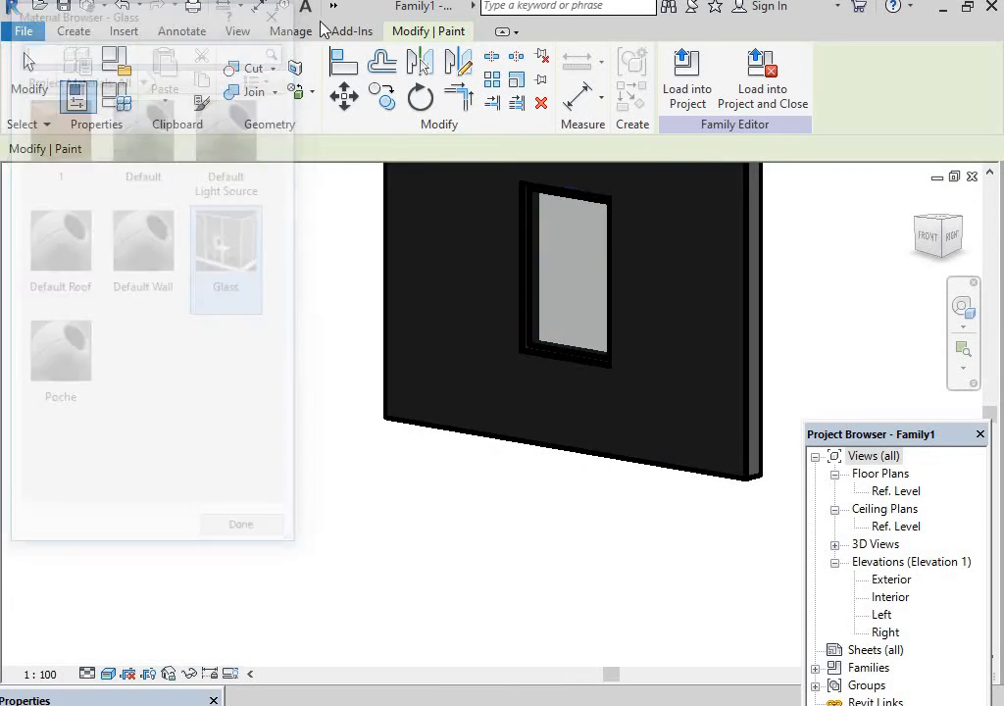
Load the window family into the project and close it, saving it to the Desktop as 1.
shift+middle_drag(801, 284, 789, 338)
click(762, 98)
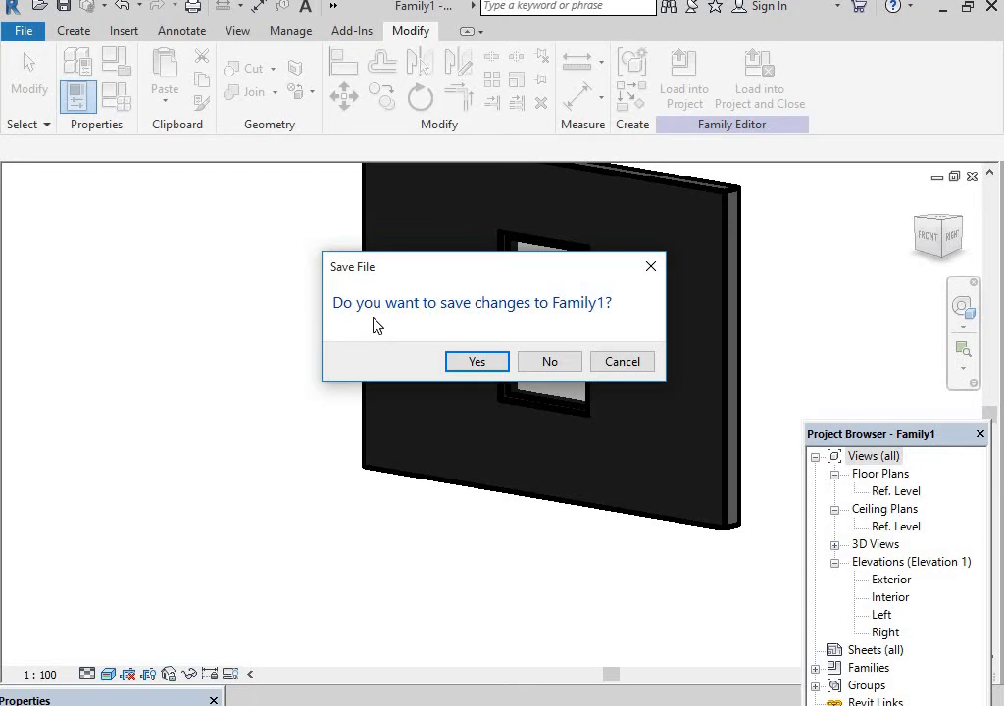
click(474, 362)
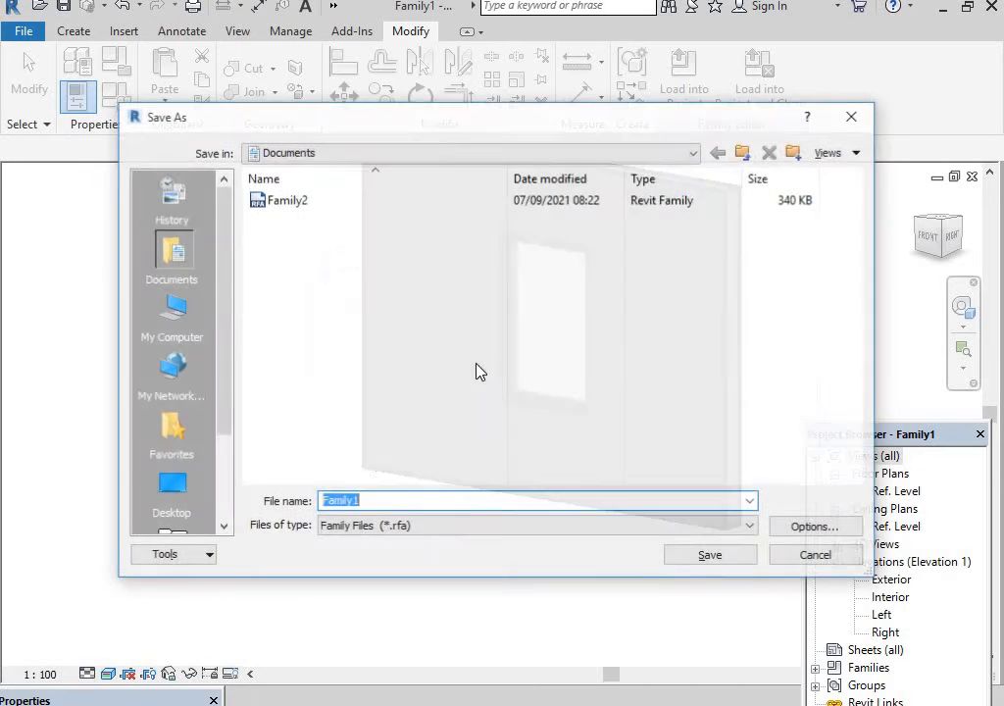
scroll(217, 392, down, 2)
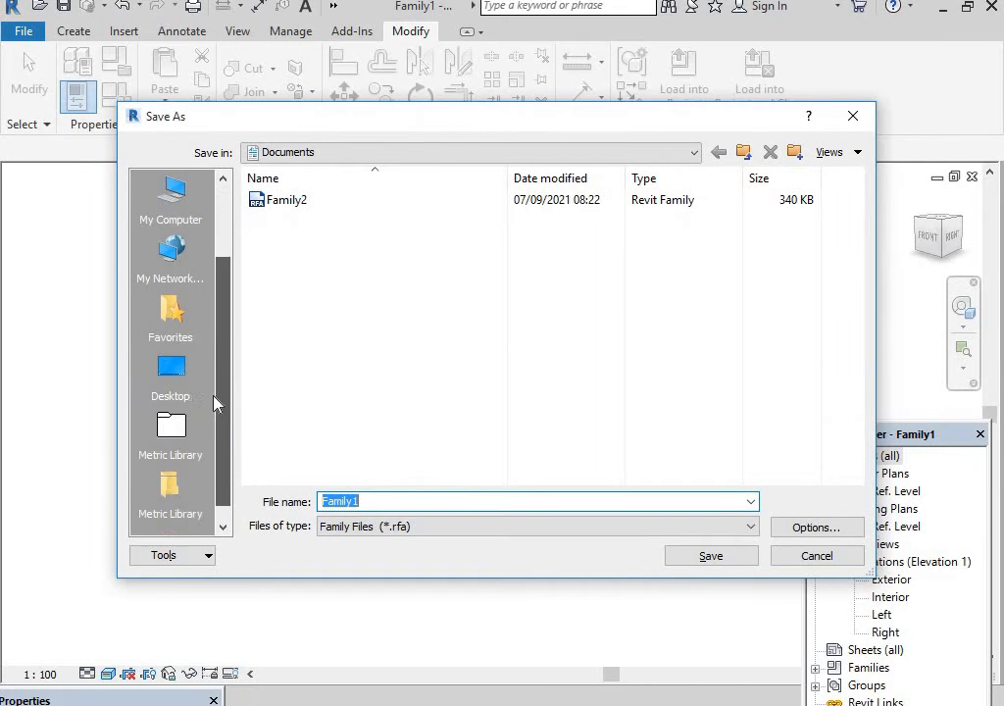
click(171, 371)
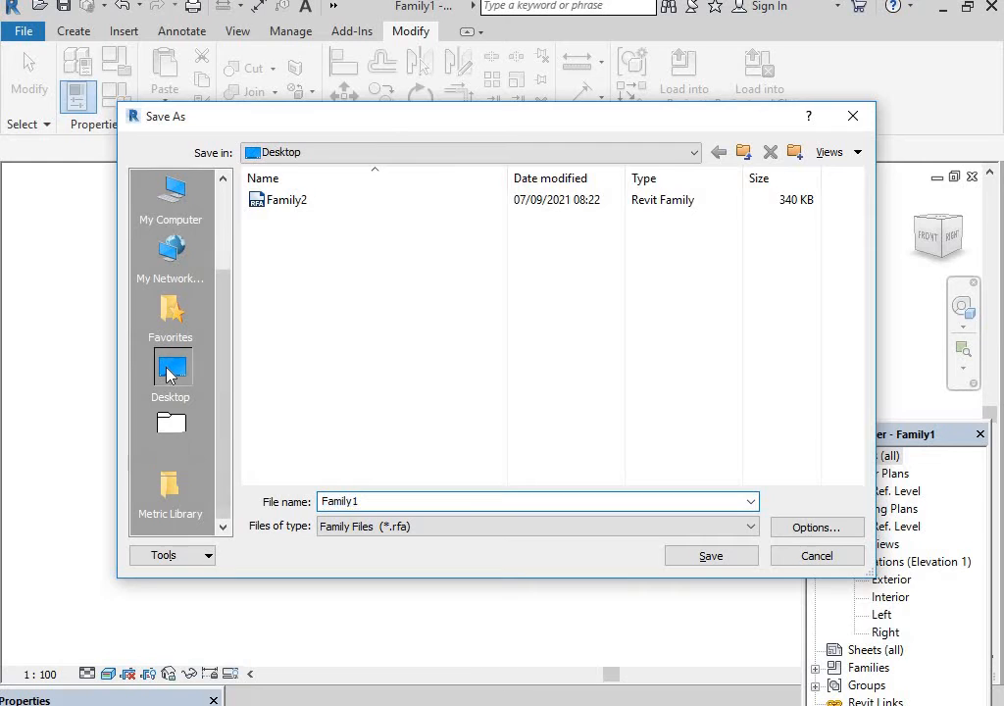
double_click(368, 500)
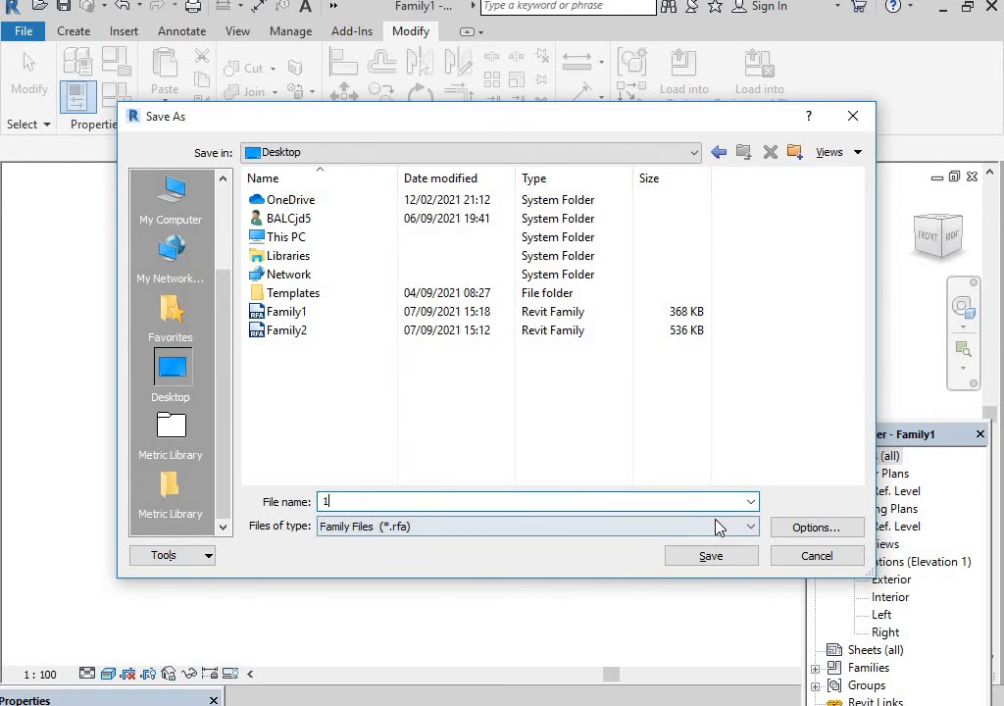
click(714, 556)
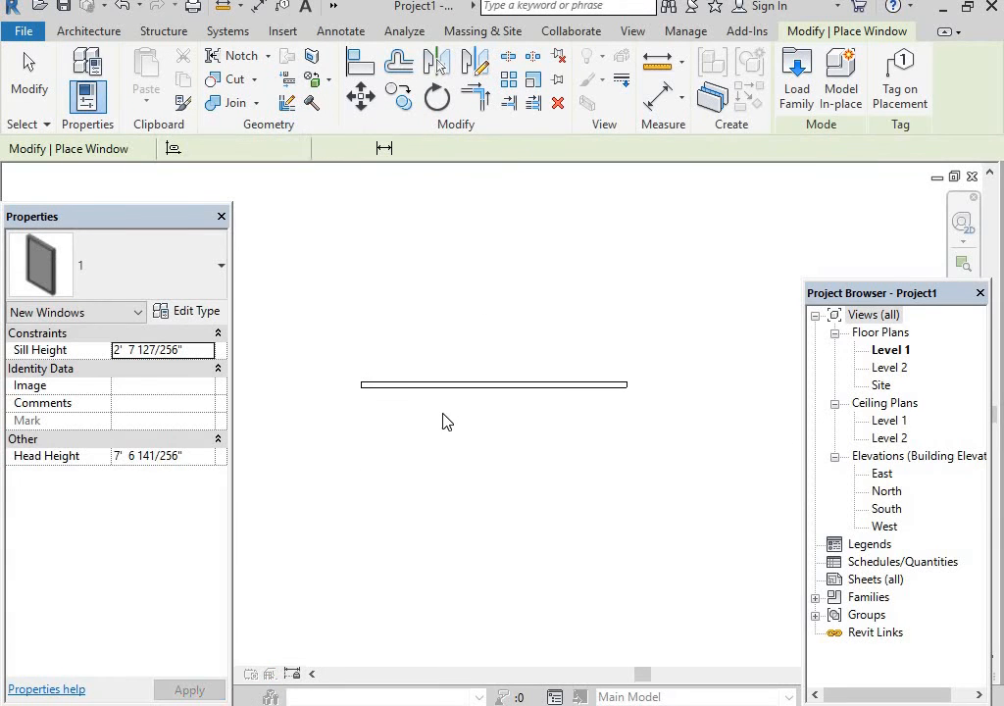
Start placing a window in the Level 1 floor plan and load the family file 1.rfa from the Desktop.
key(Escape)
scroll(500, 397, up, 2)
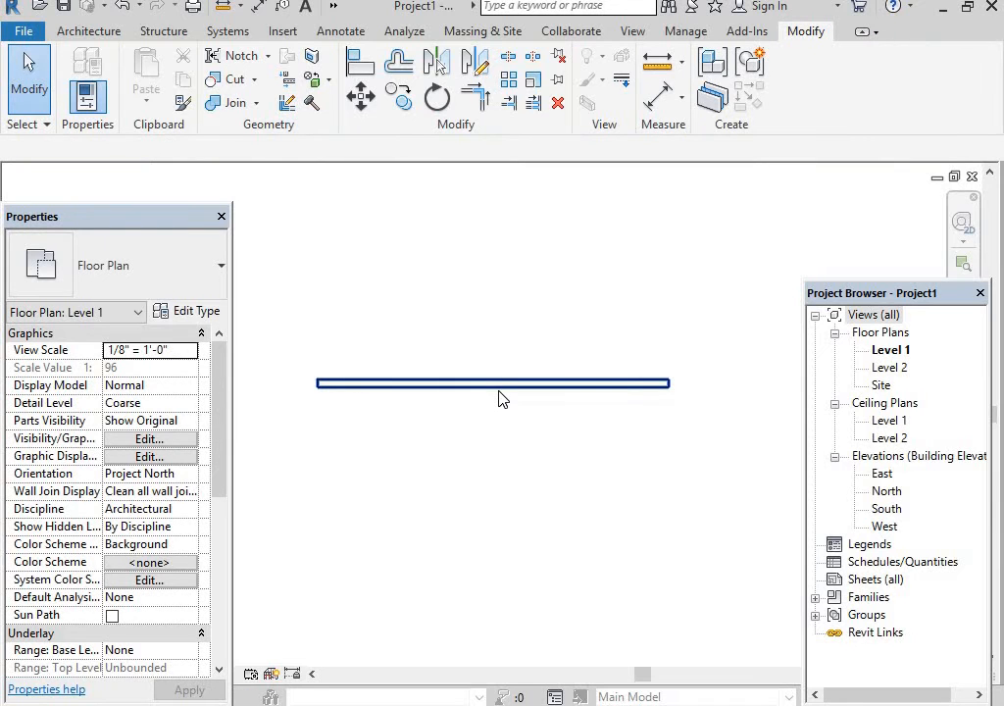
key(w)
key(n)
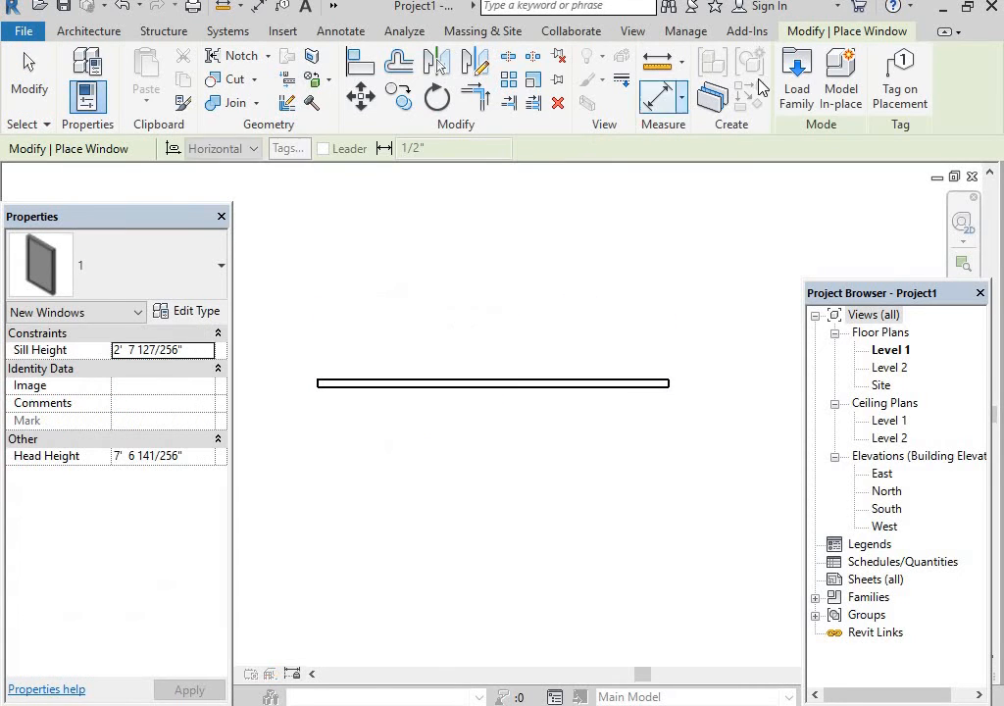
click(791, 88)
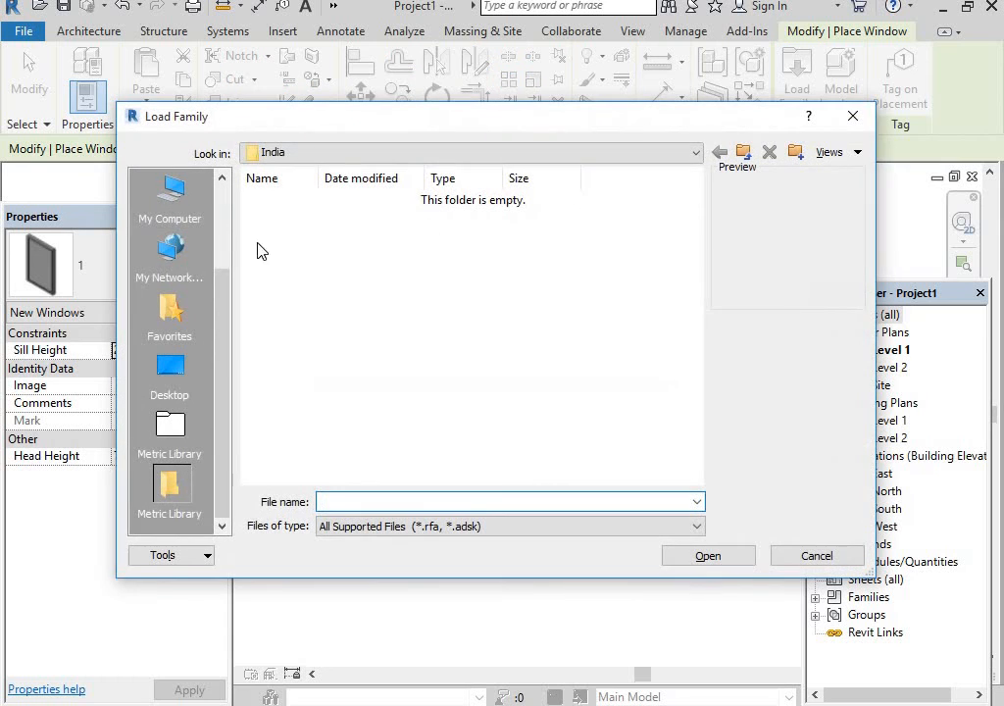
click(181, 378)
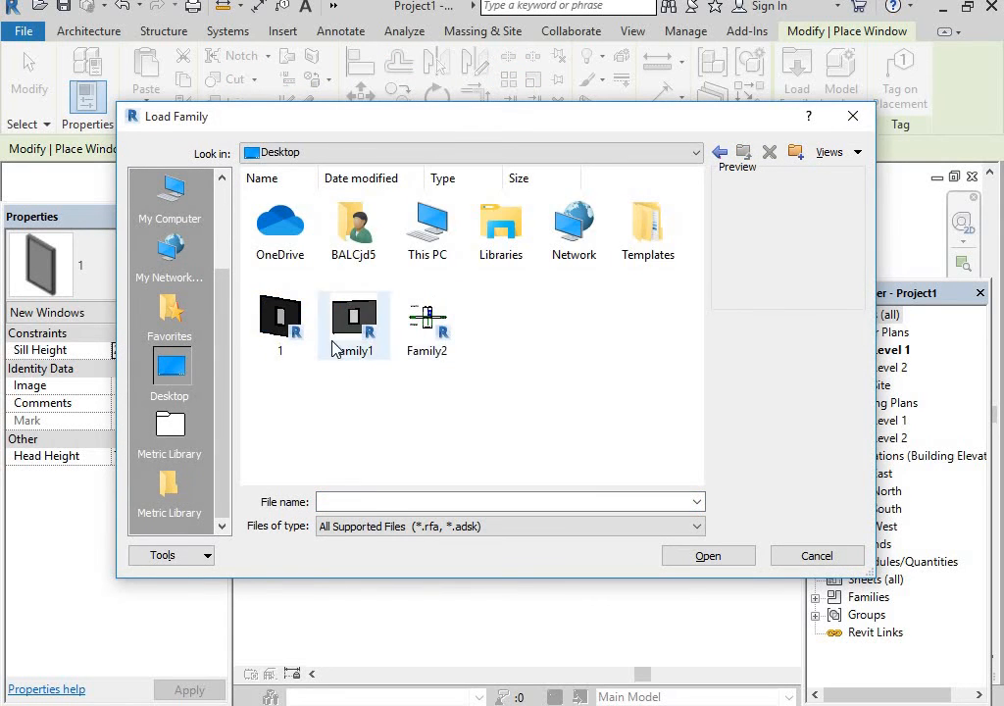
click(294, 333)
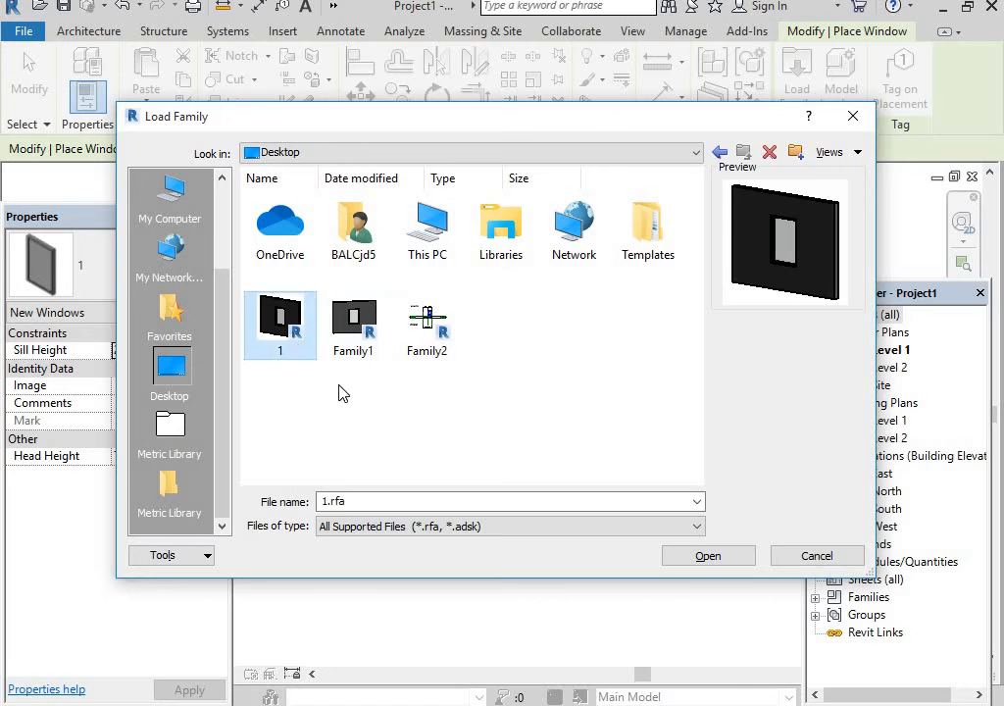
click(728, 556)
scroll(493, 384, up, 4)
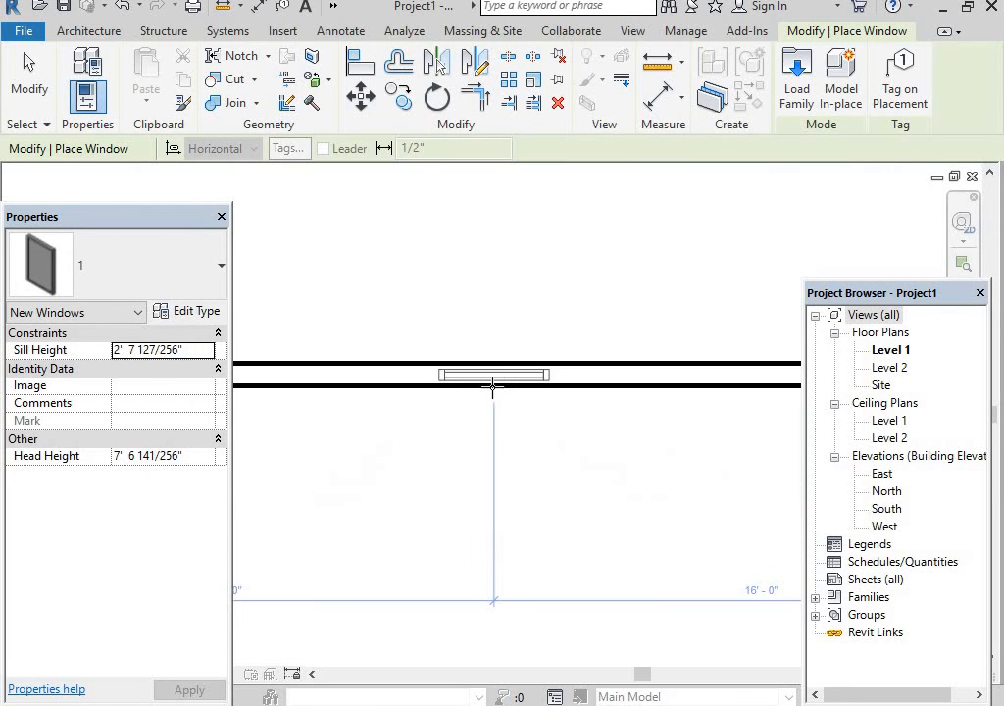
Place the window at the middle of the wall, 16'-0" from each end, and end the placement.
click(493, 384)
key(Escape)
key(Escape)
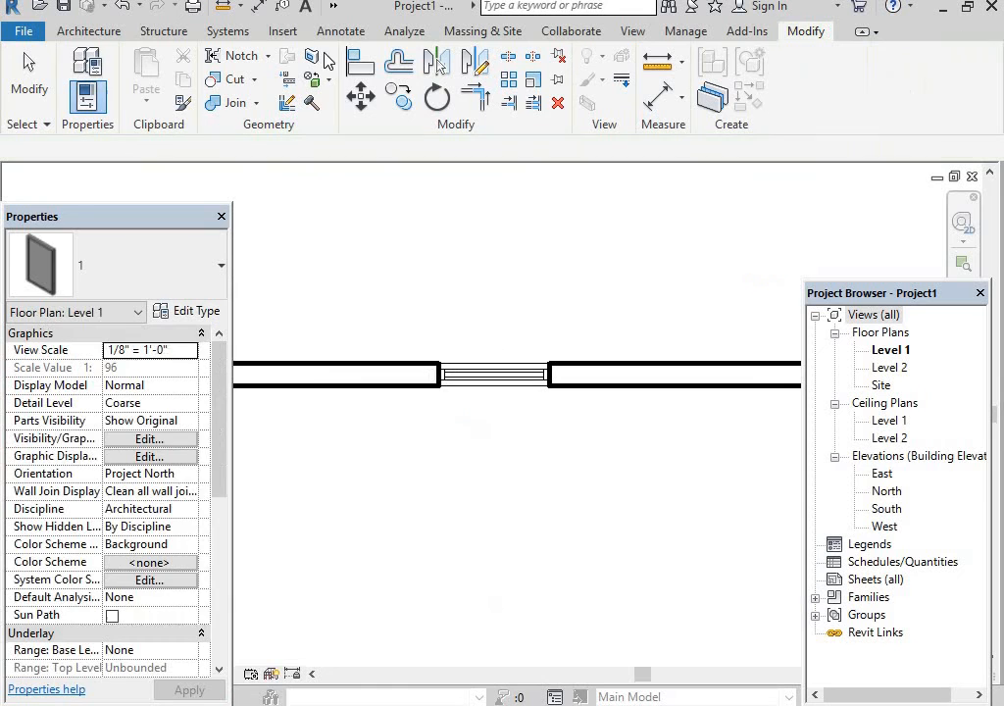
Open the default 3D view and set its visual style to Realistic.
click(336, 10)
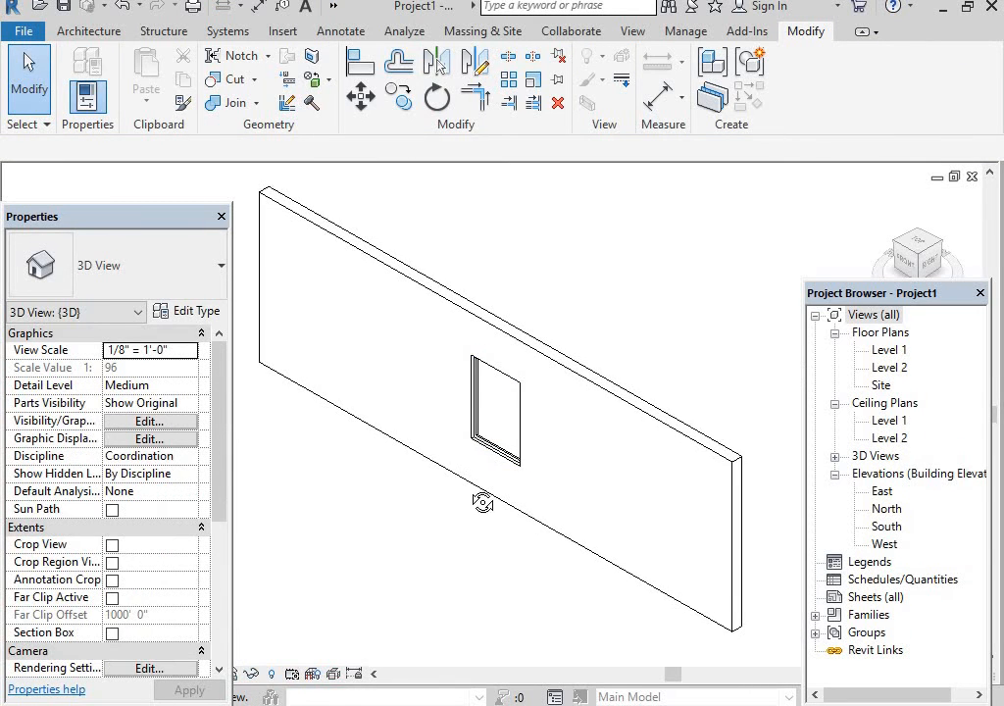
scroll(481, 502, up, 4)
drag(181, 227, 157, 123)
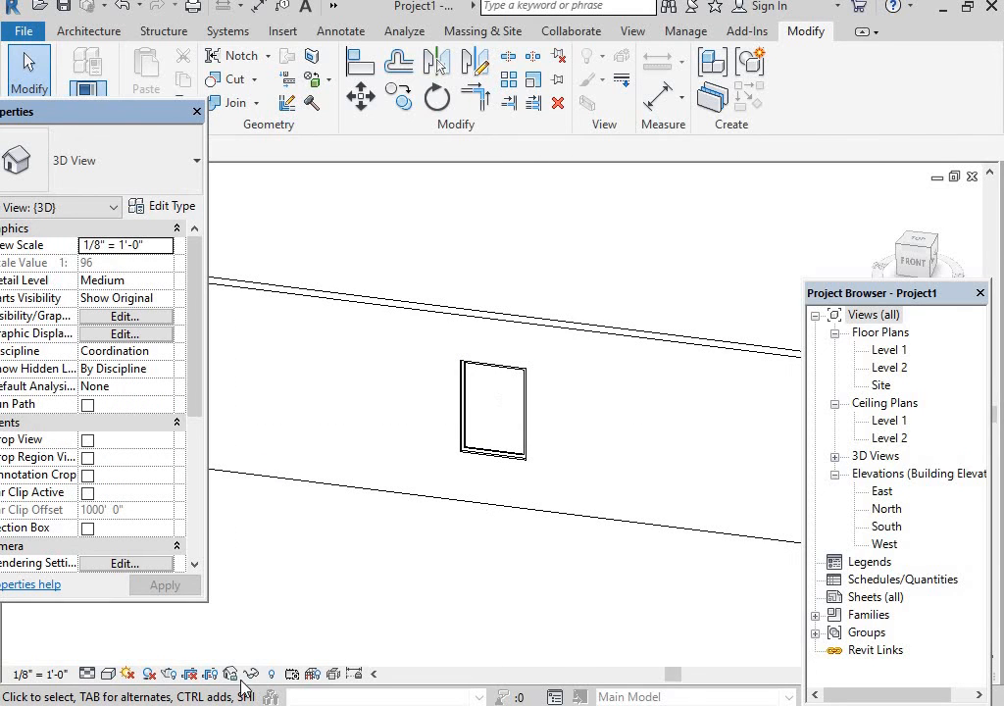
click(108, 674)
click(157, 632)
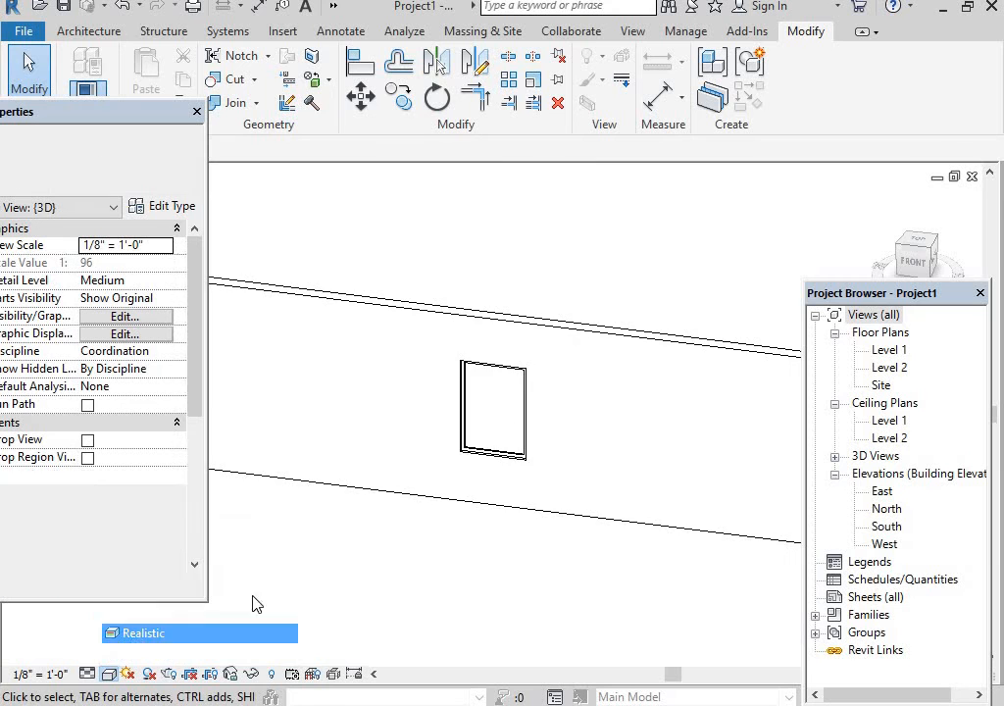
Set the placed window's type height to 6' 0" and its width to 5', applying the type changes.
click(495, 411)
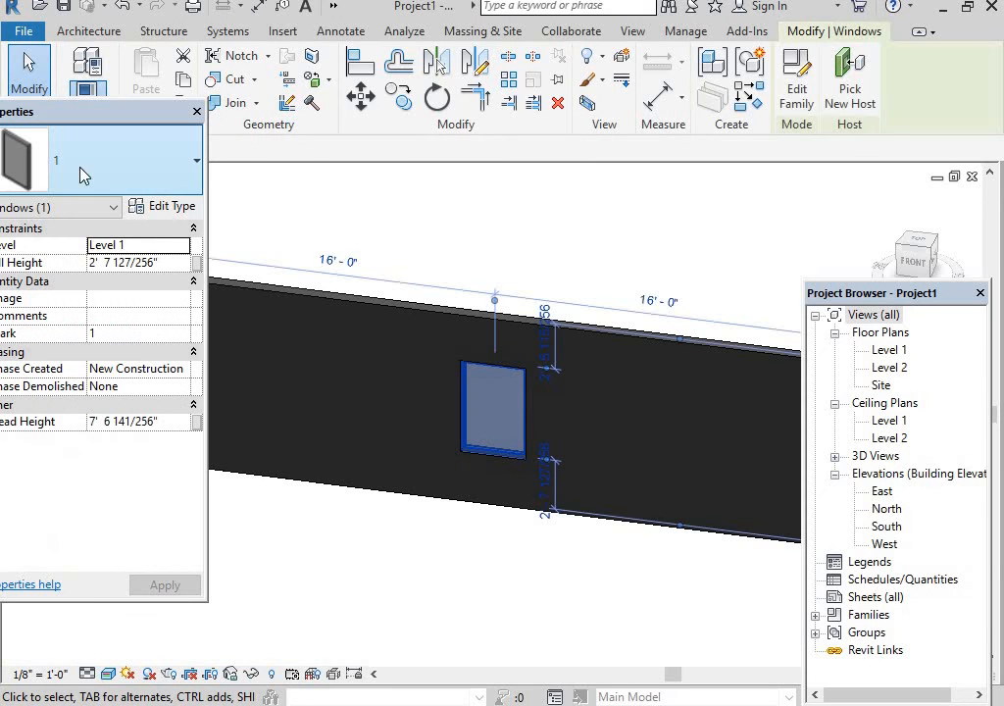
click(164, 208)
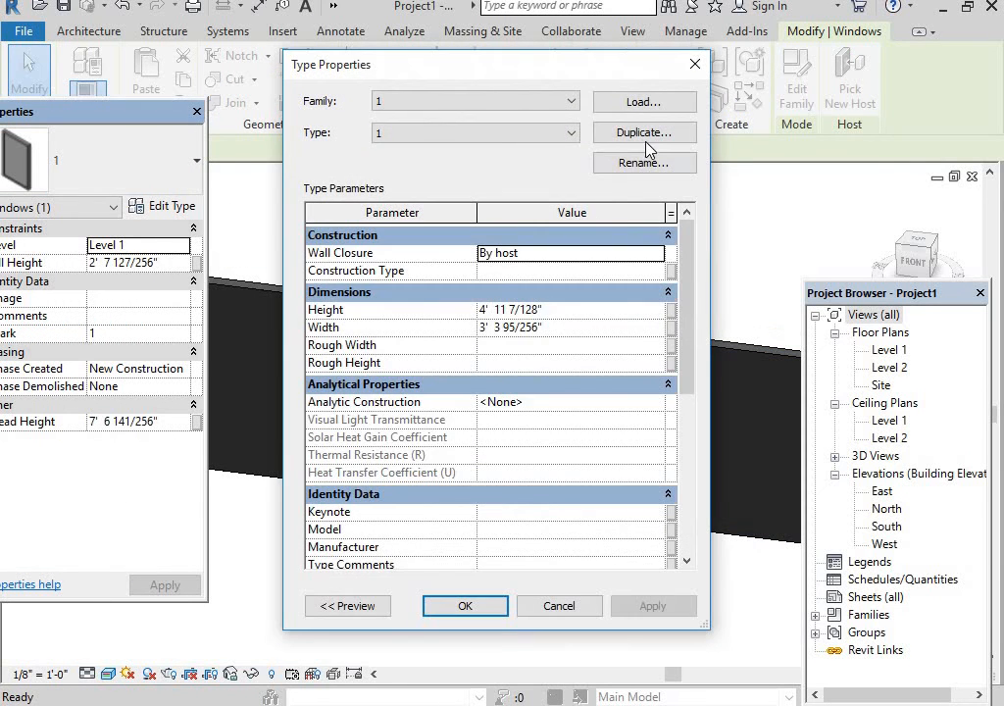
click(577, 310)
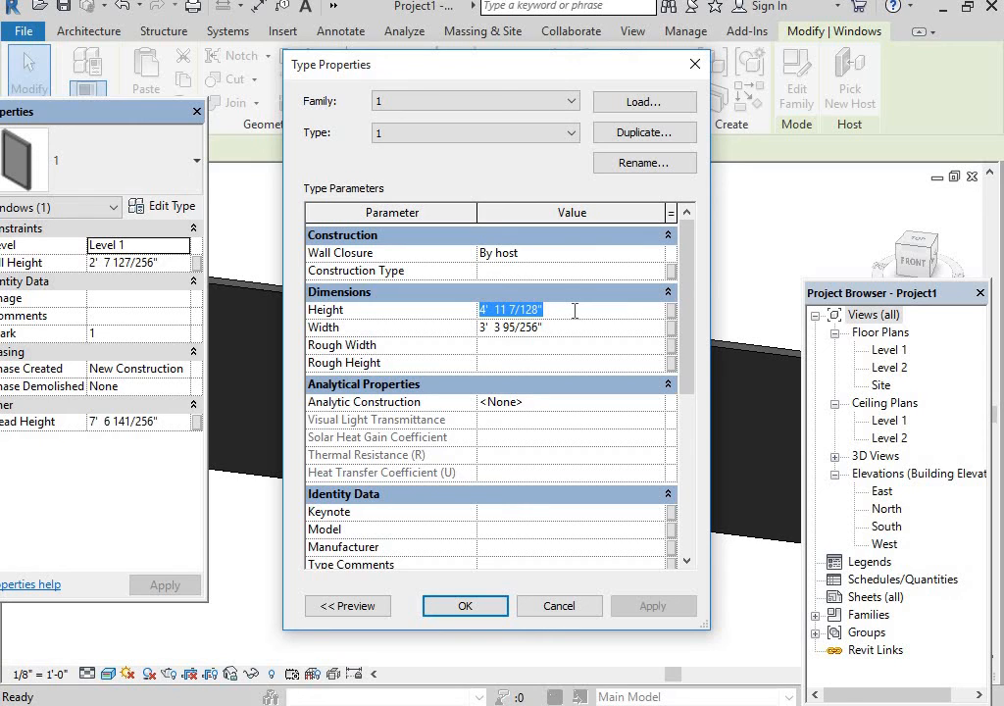
text(6'  0)
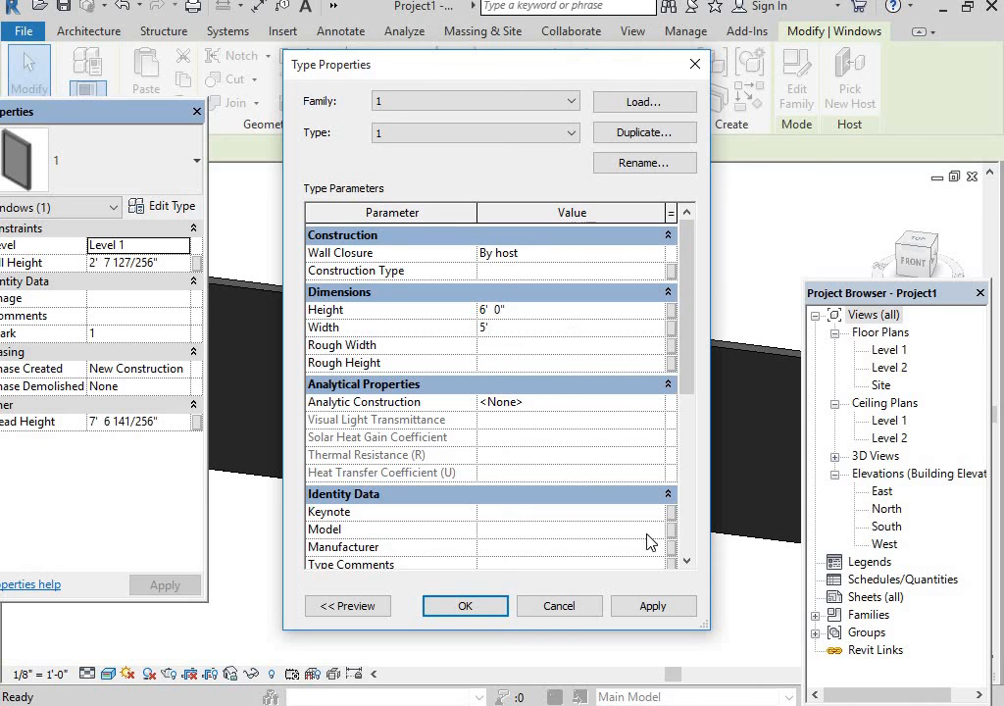
click(654, 606)
click(473, 605)
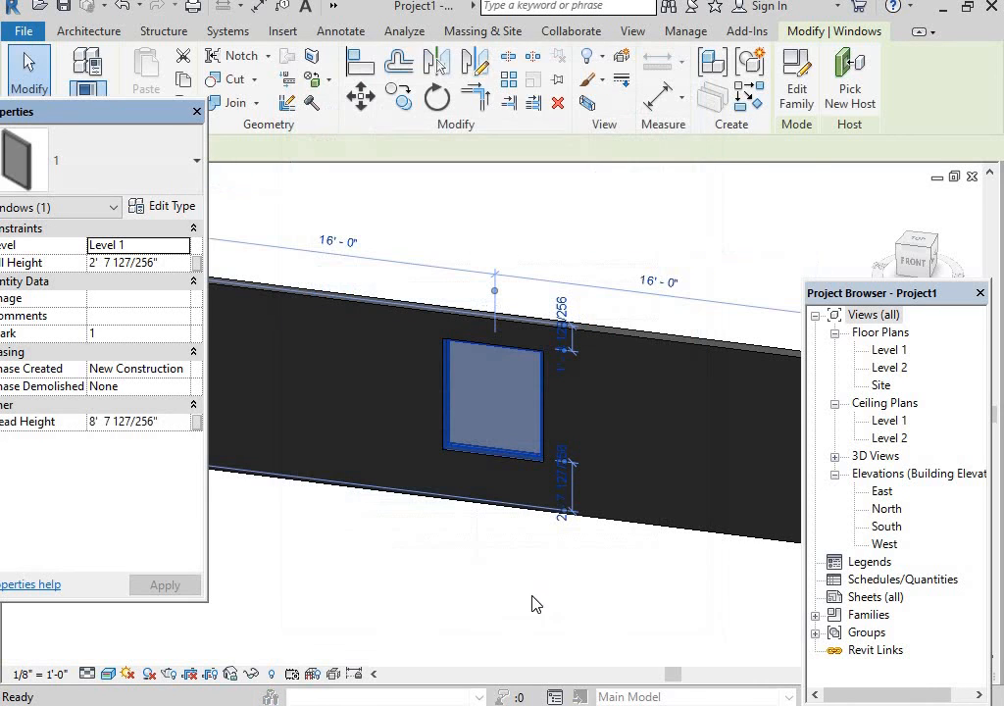
Set the window's sill height to 1' 0", then deselect it and inspect the window from the back of the wall.
click(169, 262)
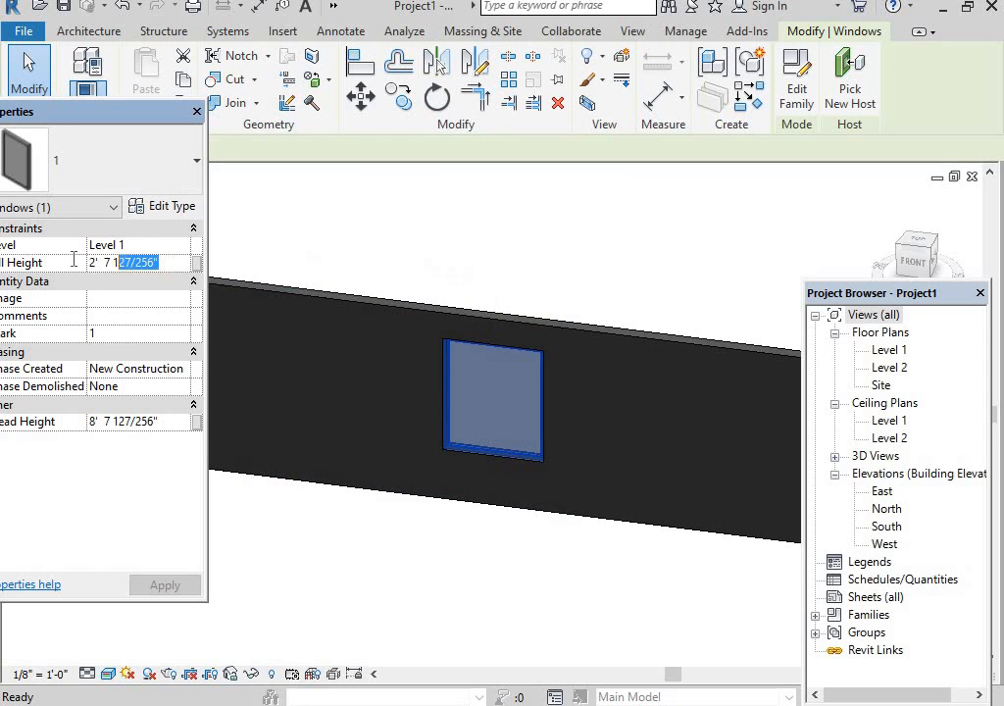
text(1')
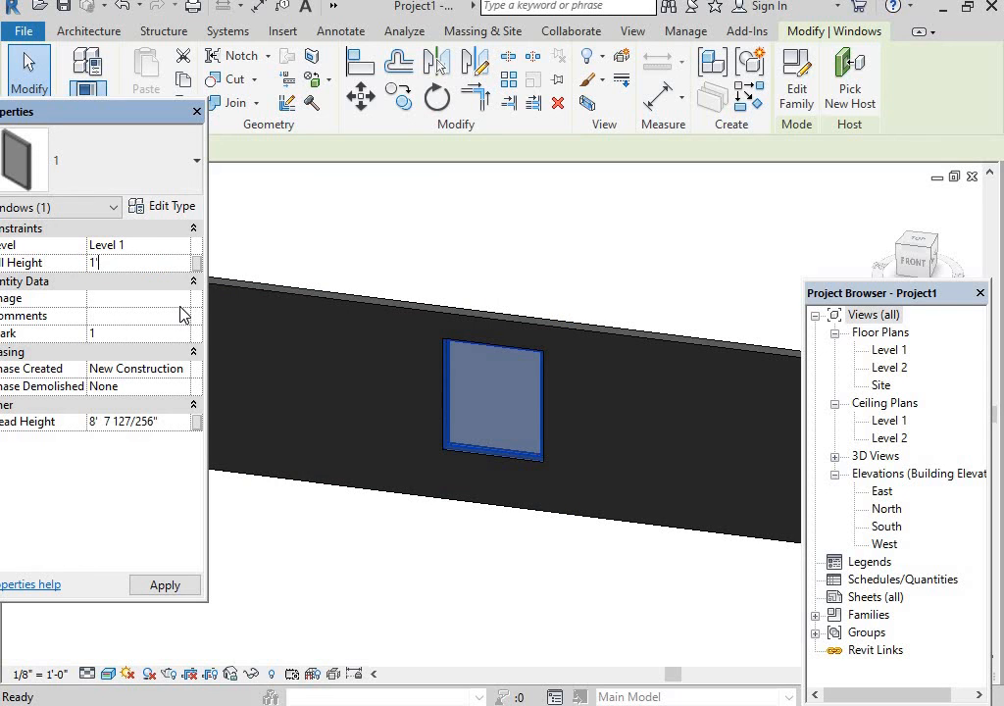
click(171, 587)
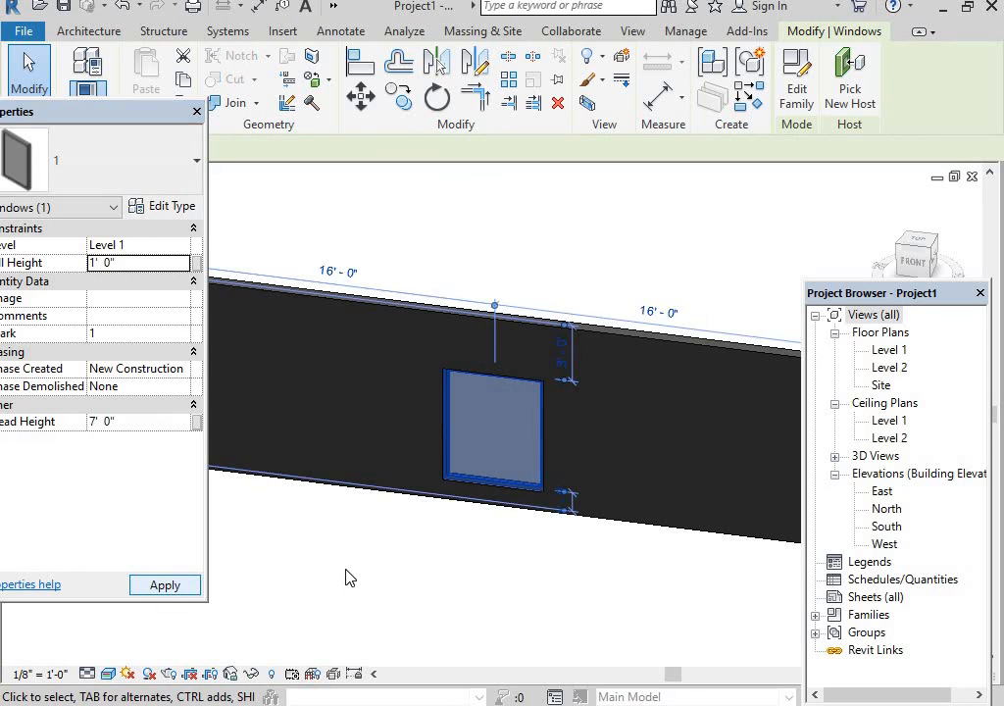
click(468, 574)
shift+middle_drag(466, 564, 407, 561)
shift+middle_drag(544, 481, 353, 541)
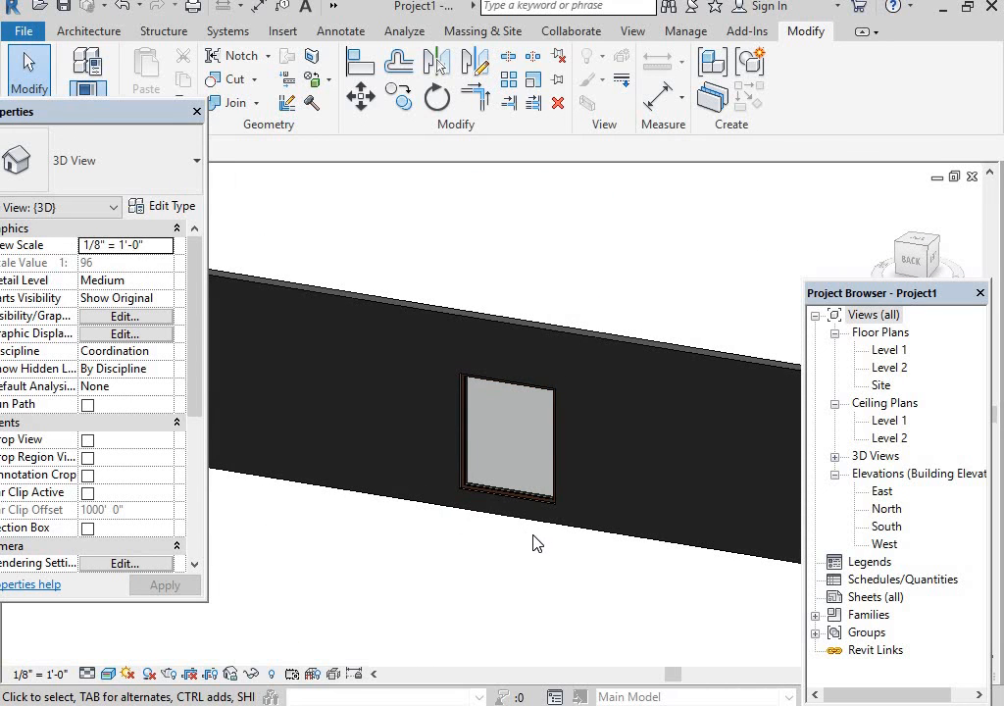